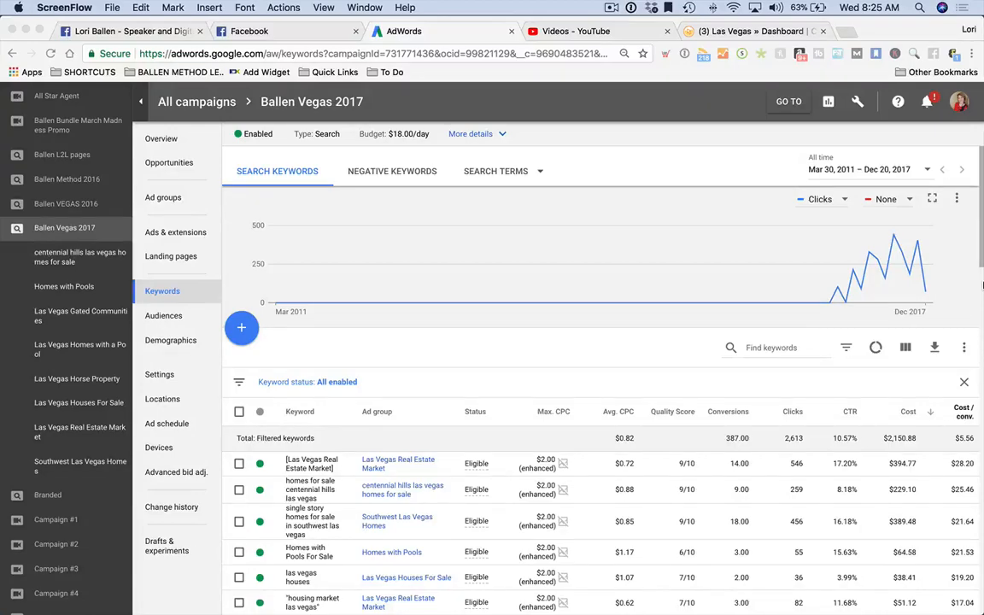
Examine the Ballen Vegas 2017 campaign's search keywords, comparing their average CPC, quality score, conversions and cost per conversion.
scroll(769, 462, "down", 2)
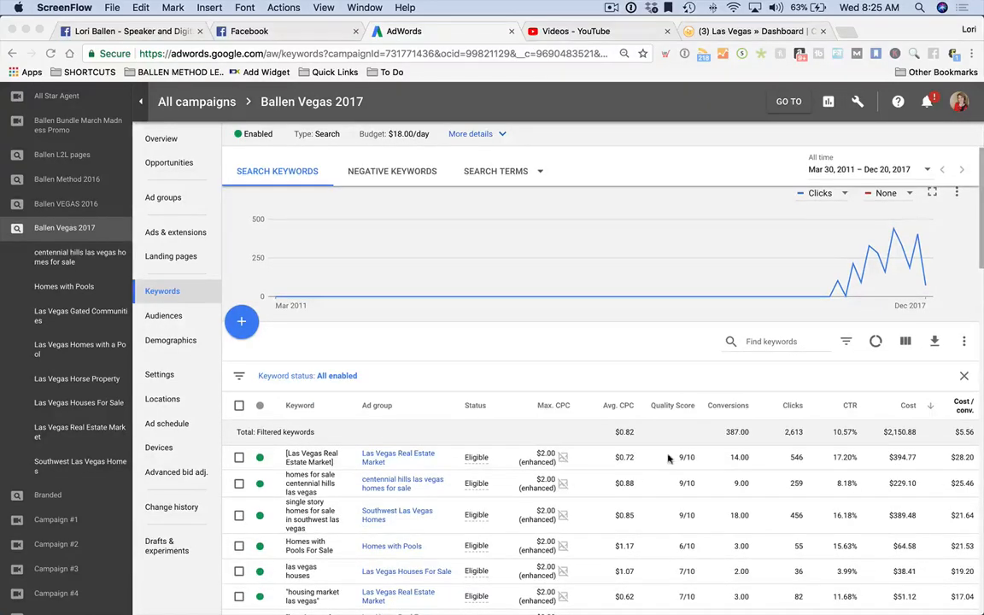
scroll(664, 482, "up", 1)
scroll(659, 242, "down", 5)
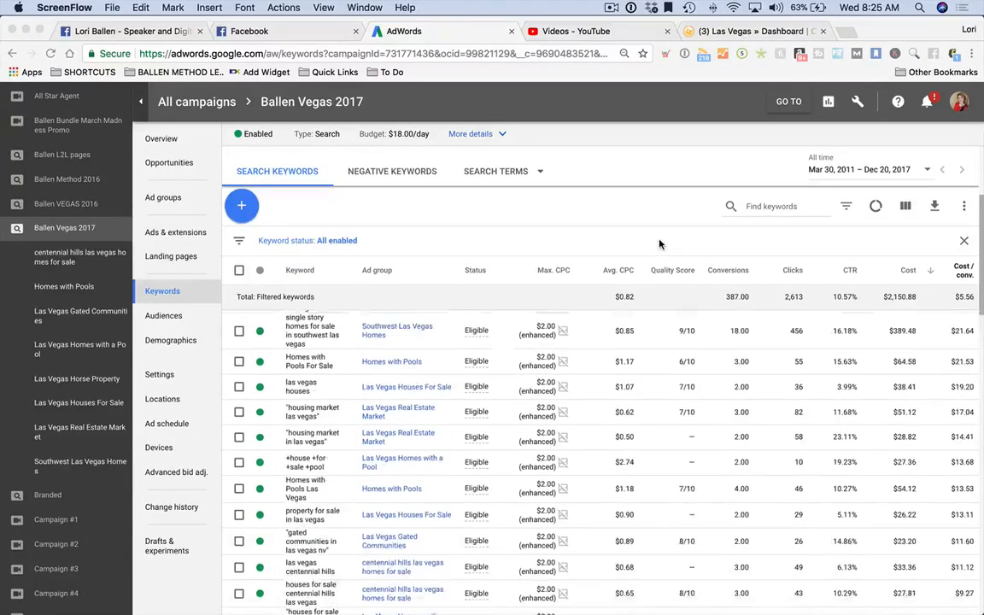
scroll(659, 240, "up", 5)
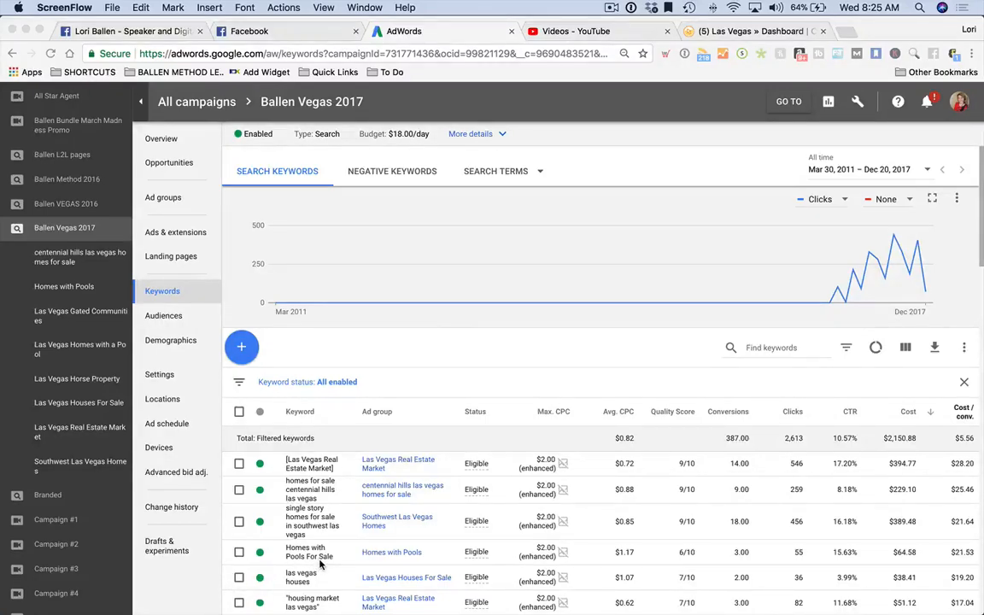
scroll(598, 555, "down", 1)
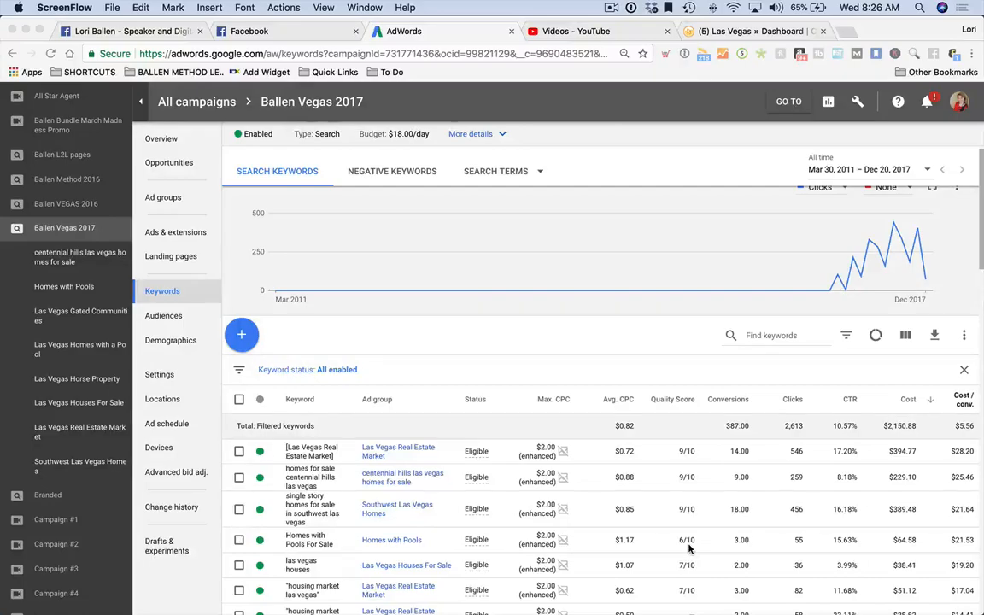
scroll(639, 443, "down", 2)
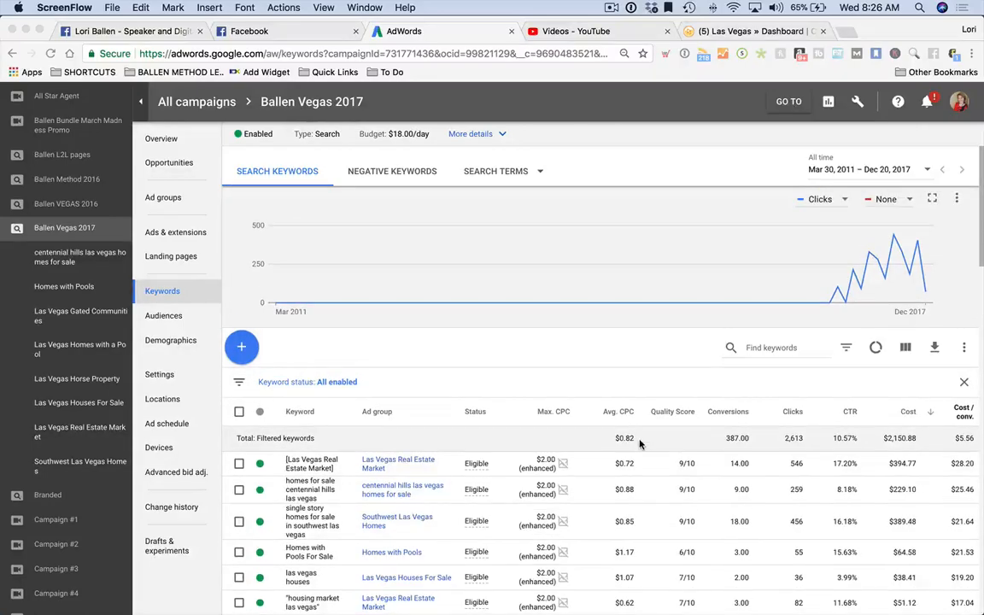
scroll(640, 444, "down", 3)
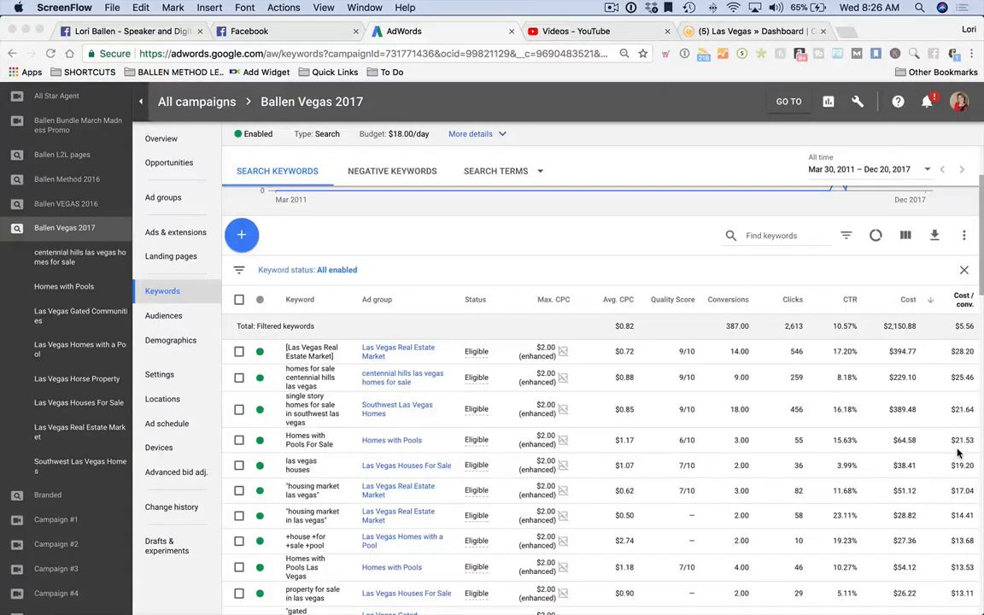
scroll(931, 474, "down", 2)
scroll(925, 488, "down", 5)
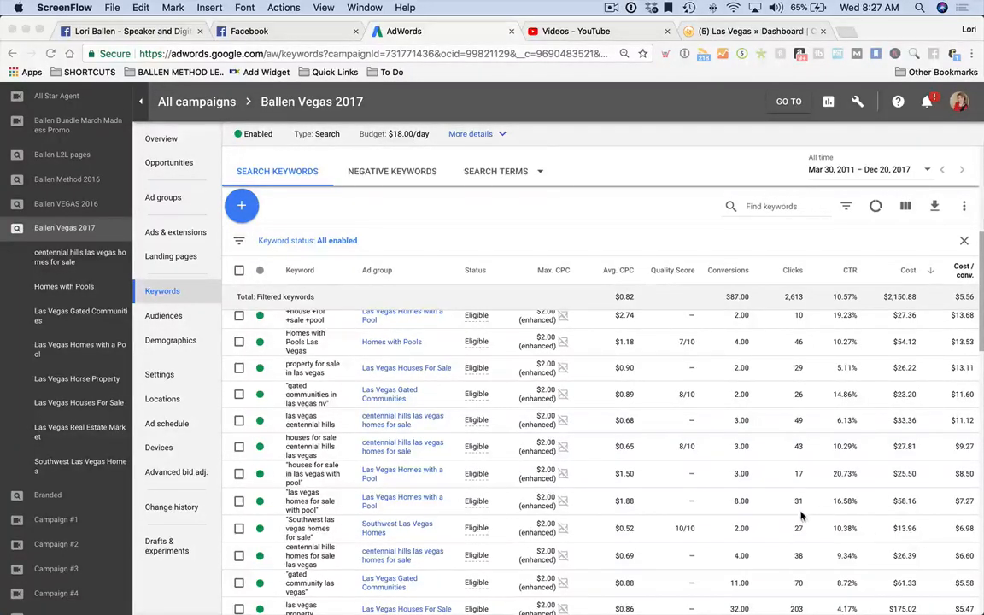
scroll(239, 403, "up", 1)
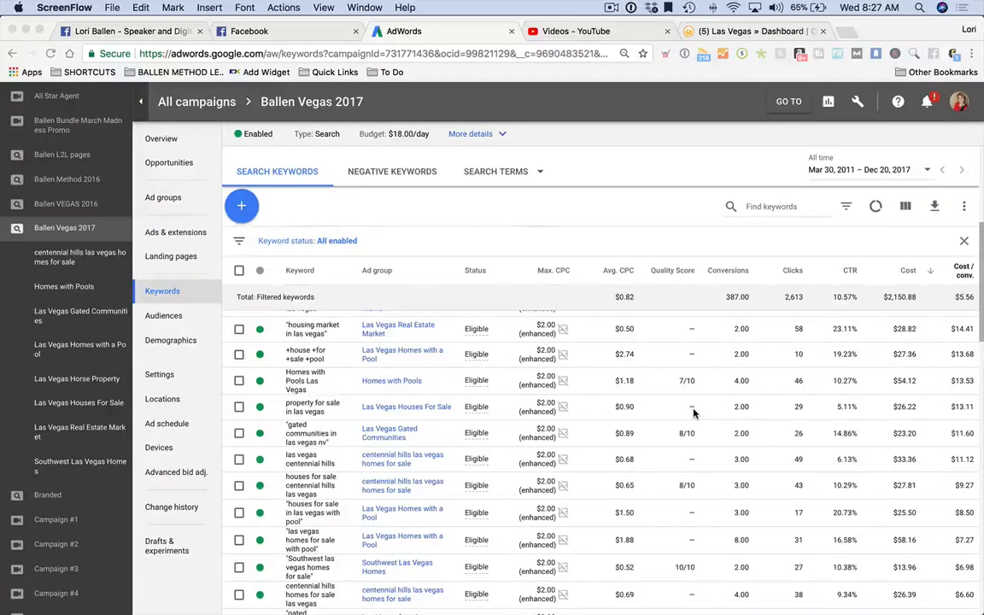
scroll(642, 340, "up", 4)
scroll(642, 342, "up", 4)
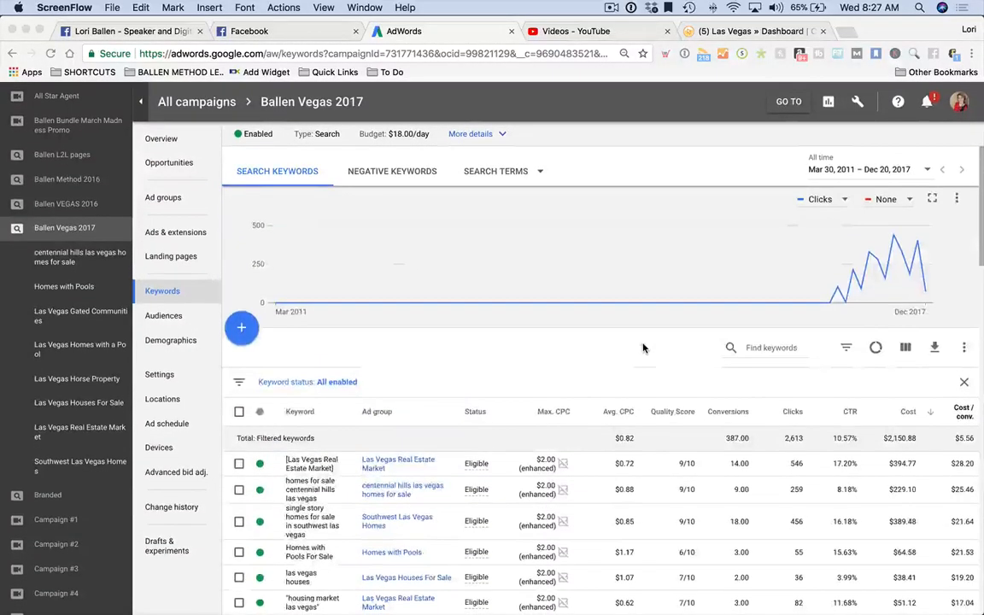
View the campaign's search terms report, and return to the search keywords list to compare the keywords.
left_click(500, 172)
left_click(501, 171)
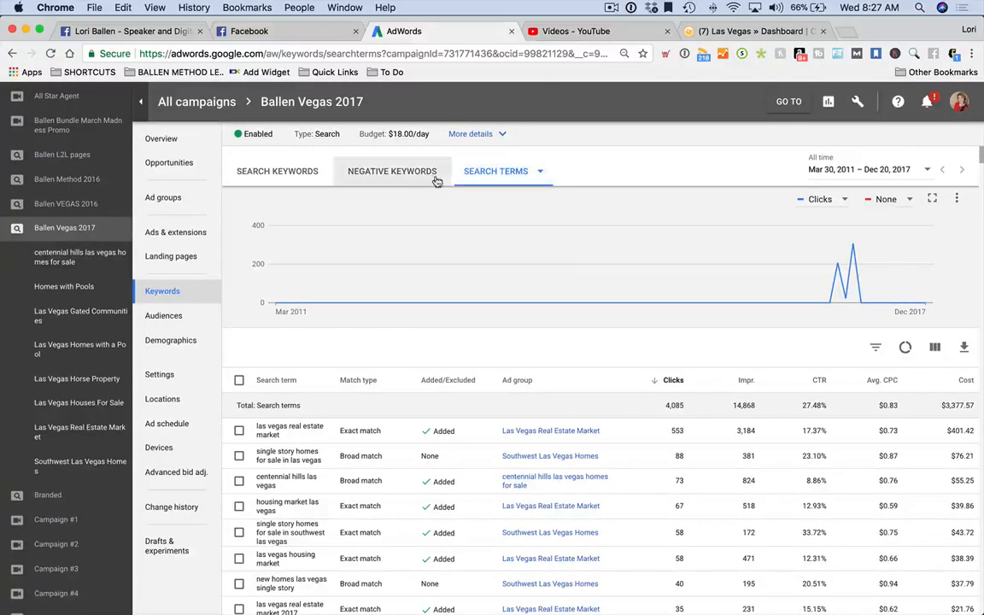
left_click(278, 175)
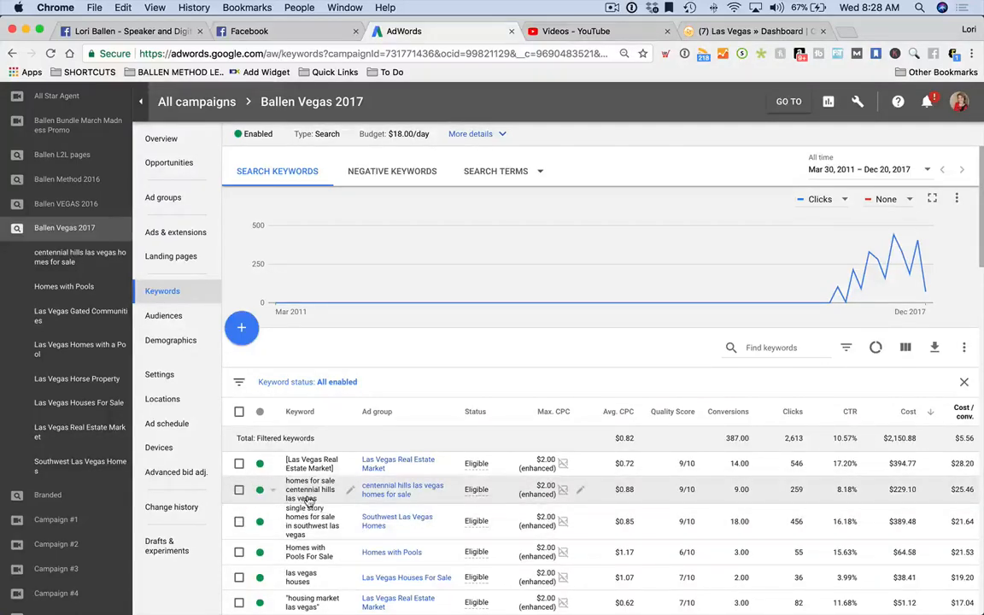
scroll(309, 502, "down", 5)
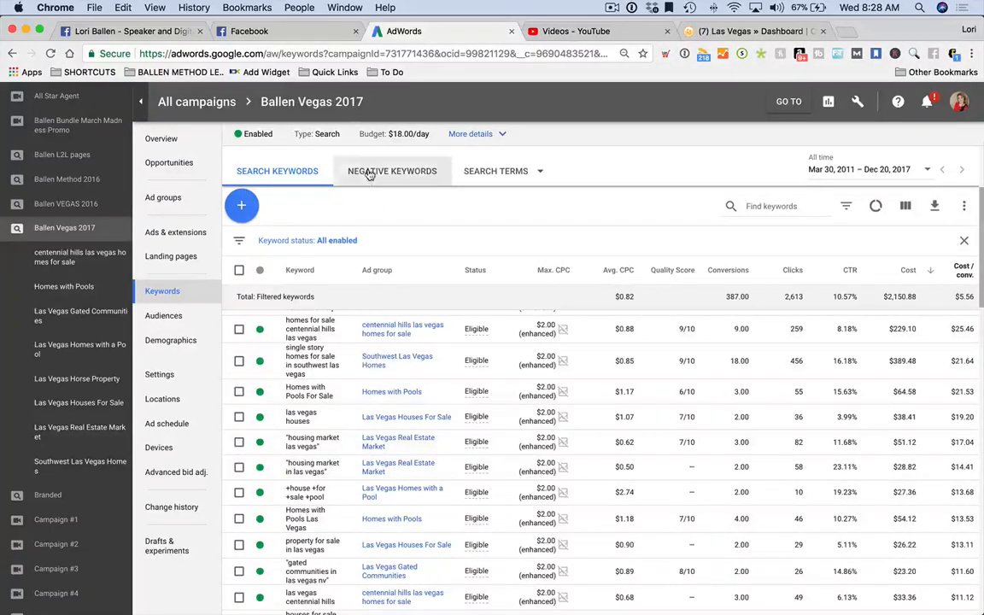
Look over the campaign's negative keywords and examine the search terms report for match types and added status.
left_click(398, 175)
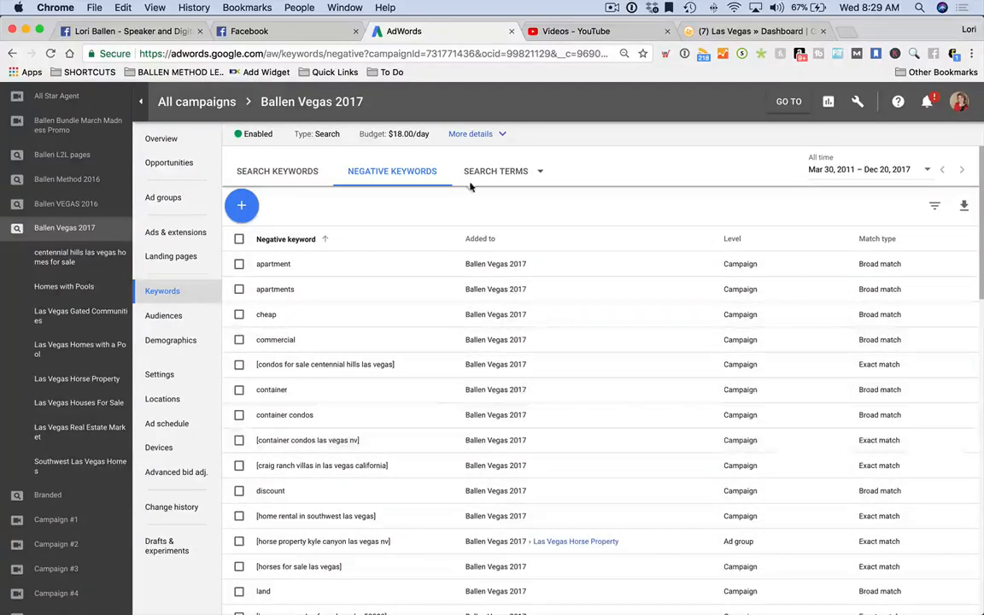
left_click(504, 174)
left_click(512, 170)
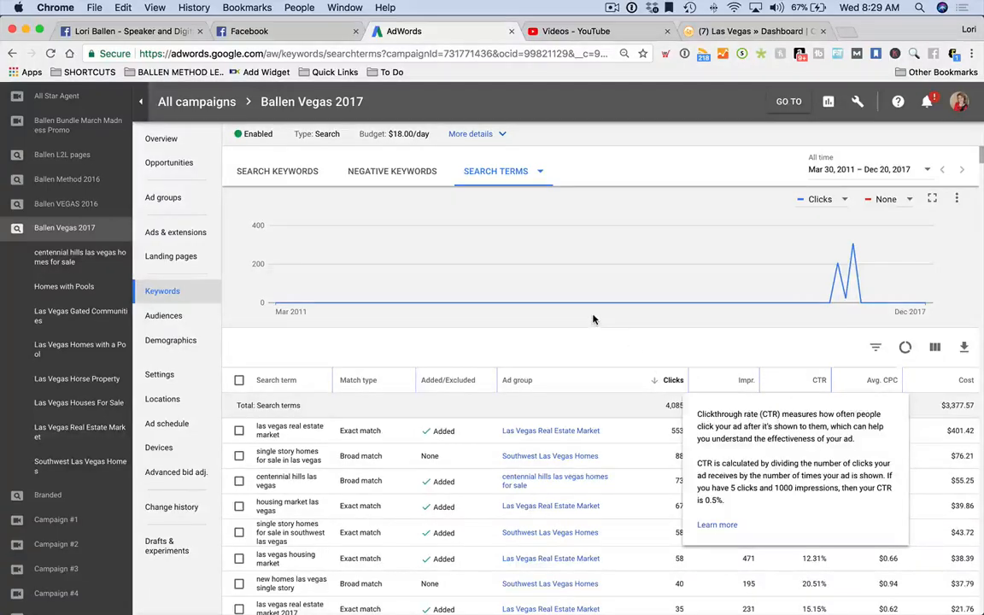
scroll(594, 319, "down", 1)
scroll(569, 285, "down", 2)
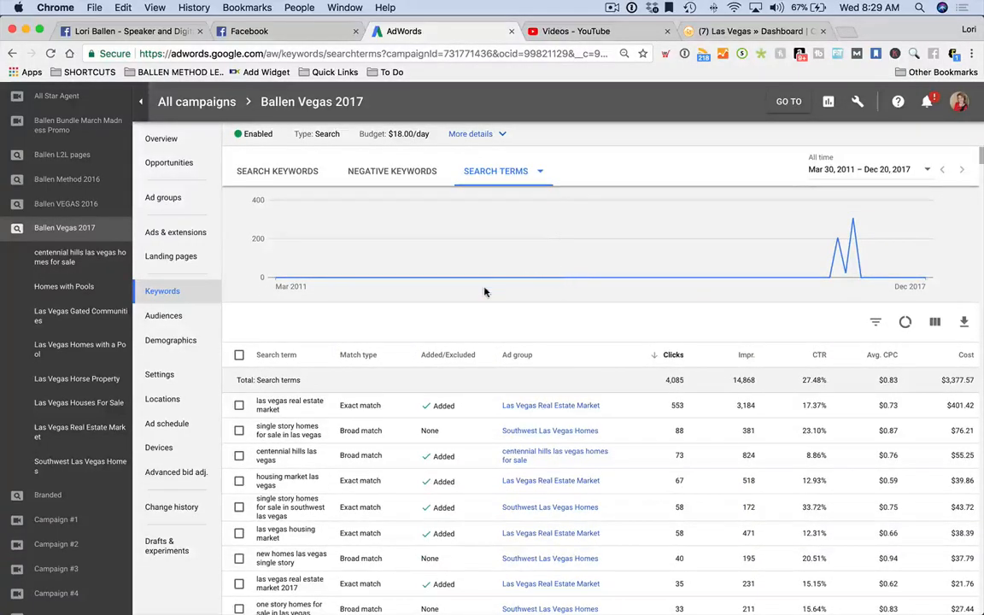
scroll(483, 292, "down", 2)
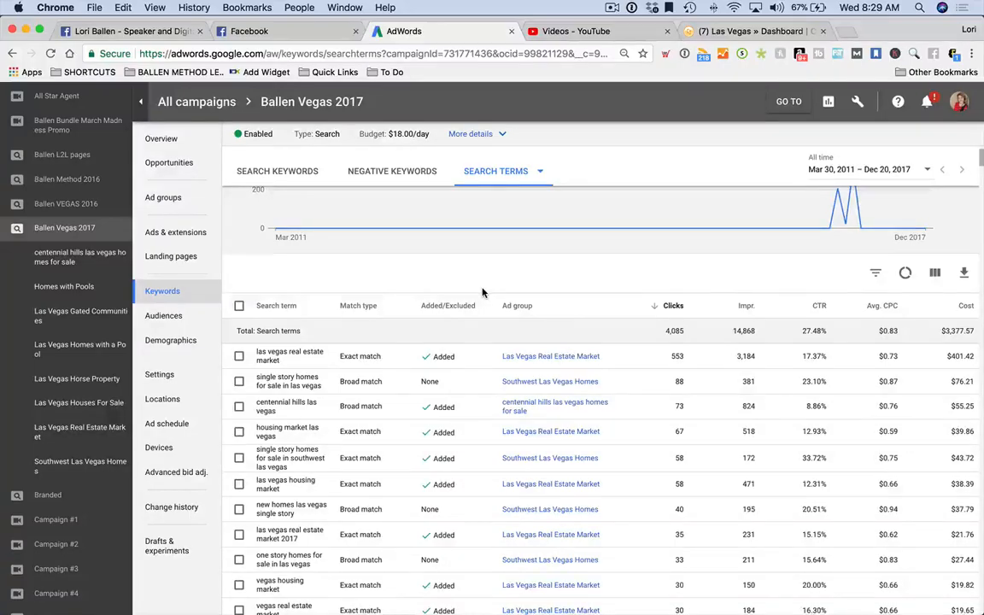
scroll(483, 292, "down", 4)
scroll(482, 292, "down", 2)
scroll(385, 316, "up", 3)
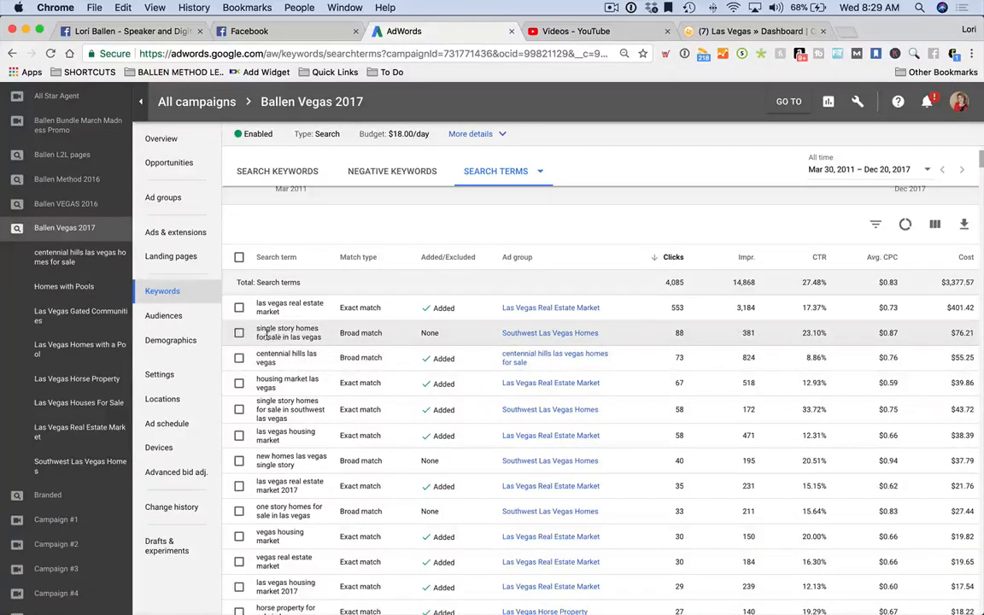
scroll(318, 387, "up", 5)
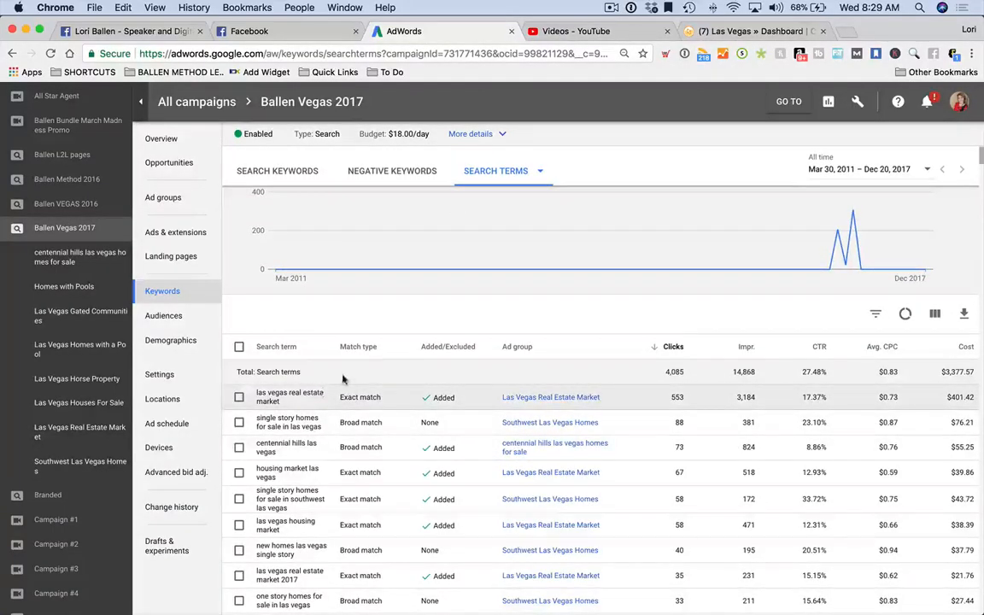
Sort the search terms by clicks, highest first, and examine which ad groups the most-clicked terms belong to.
left_click(674, 347)
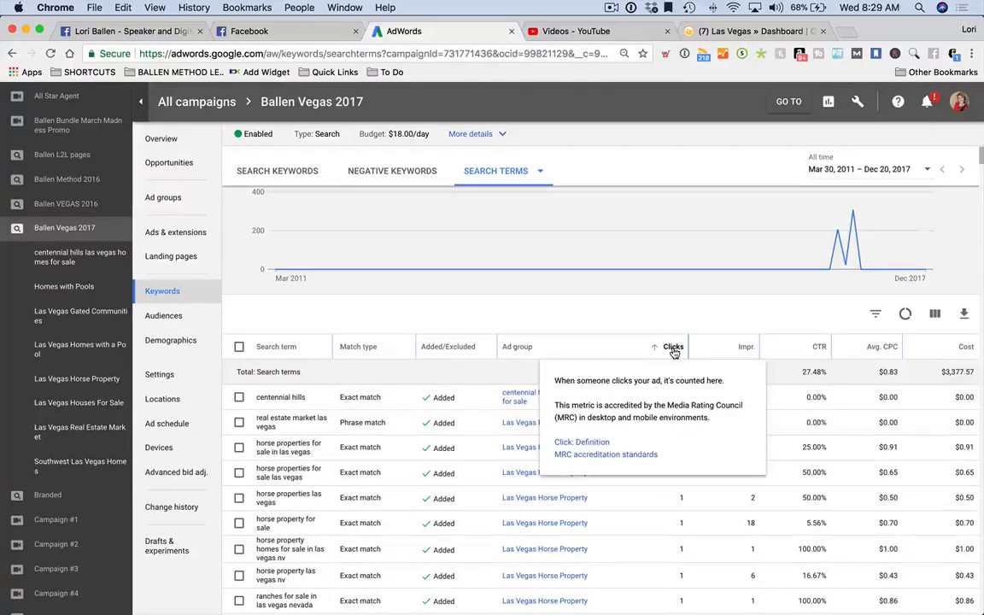
left_click(673, 348)
scroll(614, 340, "down", 1)
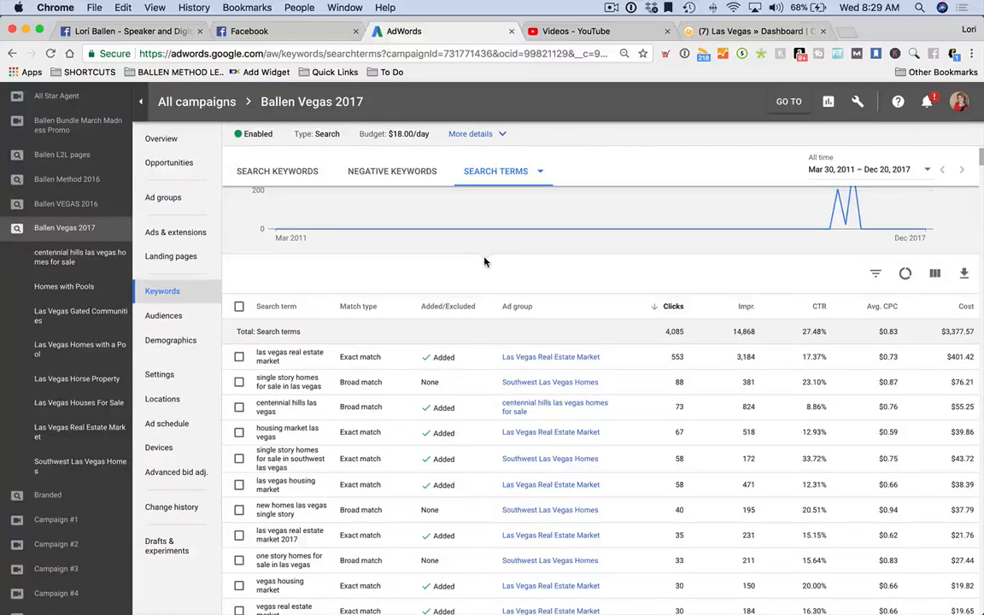
scroll(204, 400, "down", 1)
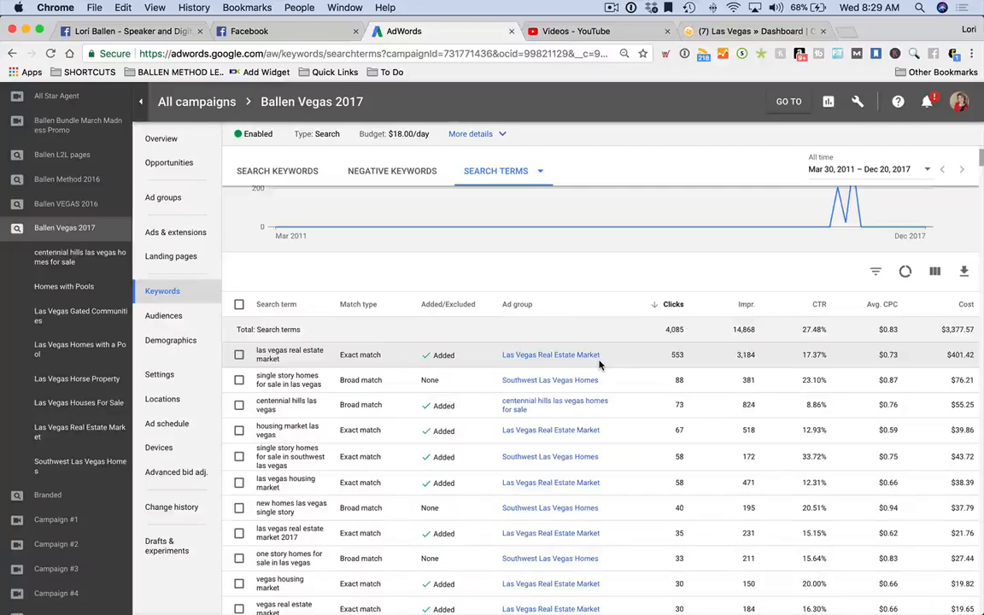
scroll(351, 362, "down", 1)
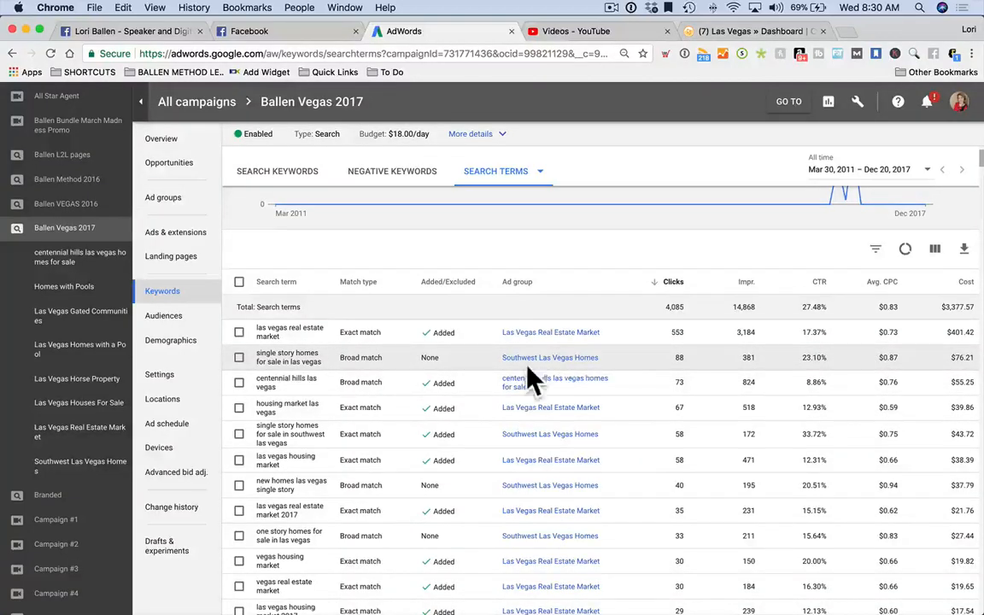
scroll(526, 367, "up", 1)
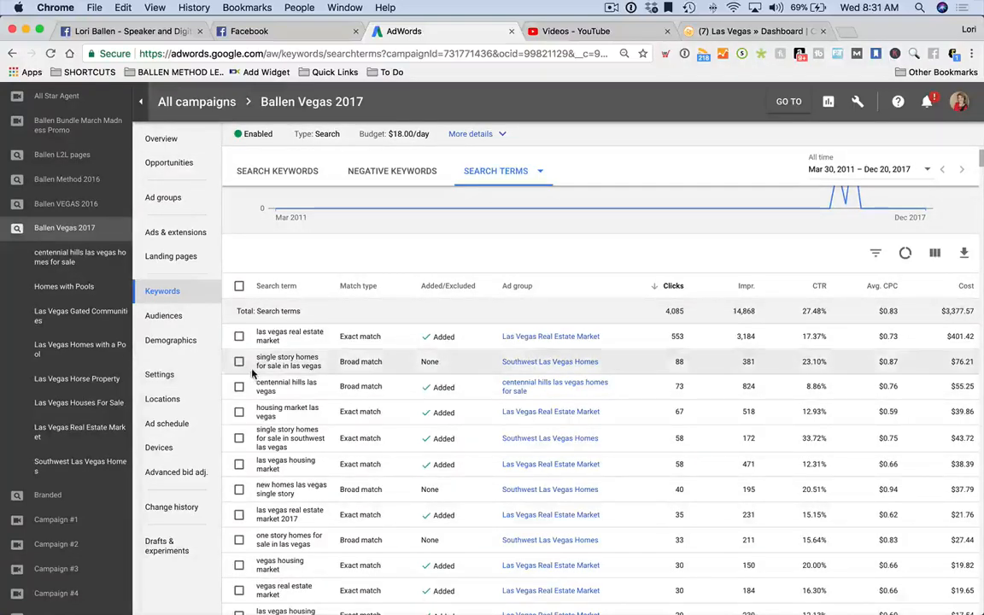
Start a new ad group in the campaign named "Single Story Homes in Las Vegas" with a default bid of $2.00.
left_click(171, 199)
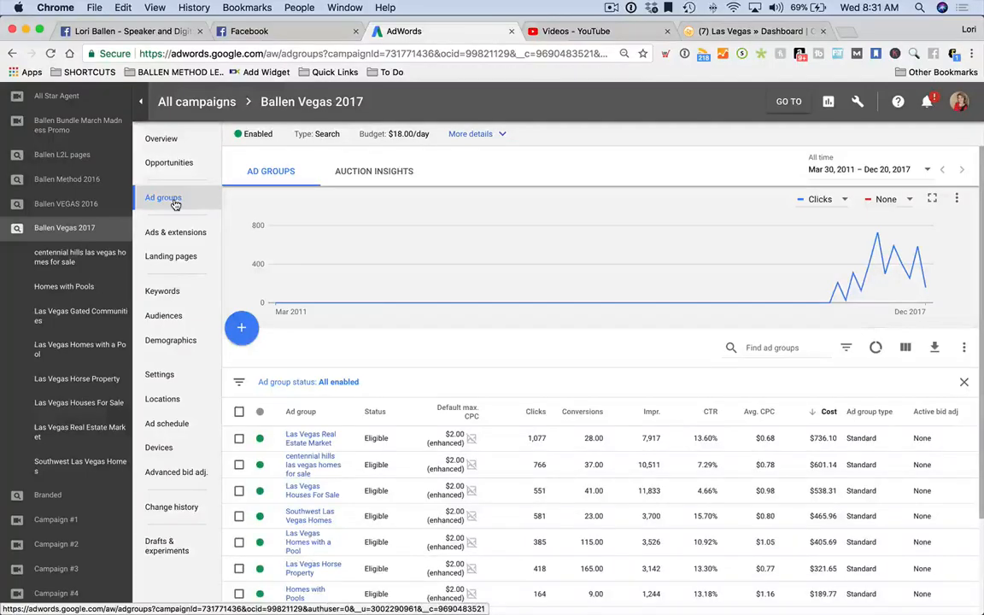
left_click(241, 327)
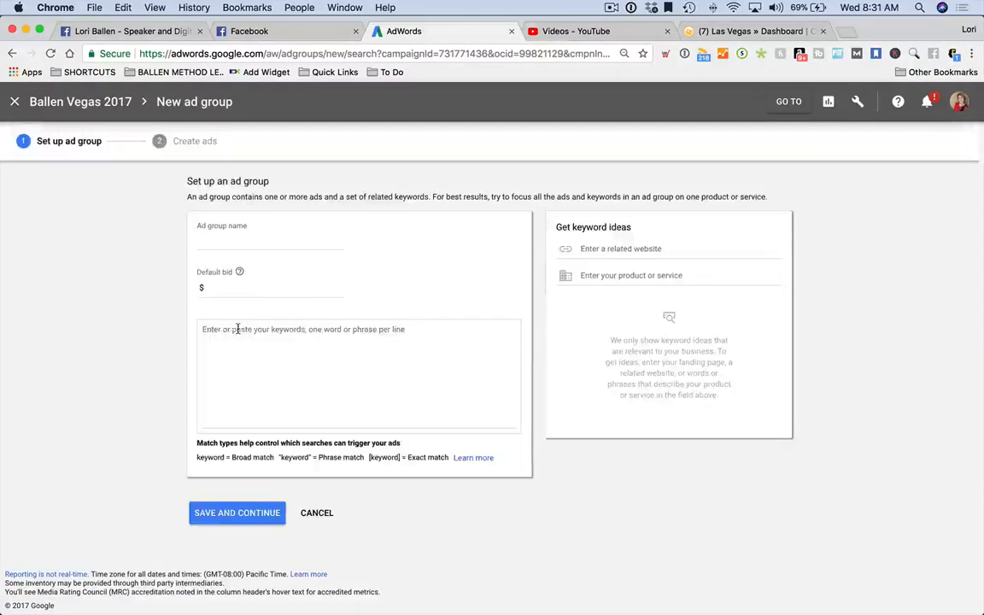
left_click(249, 241)
type("Single Sto")
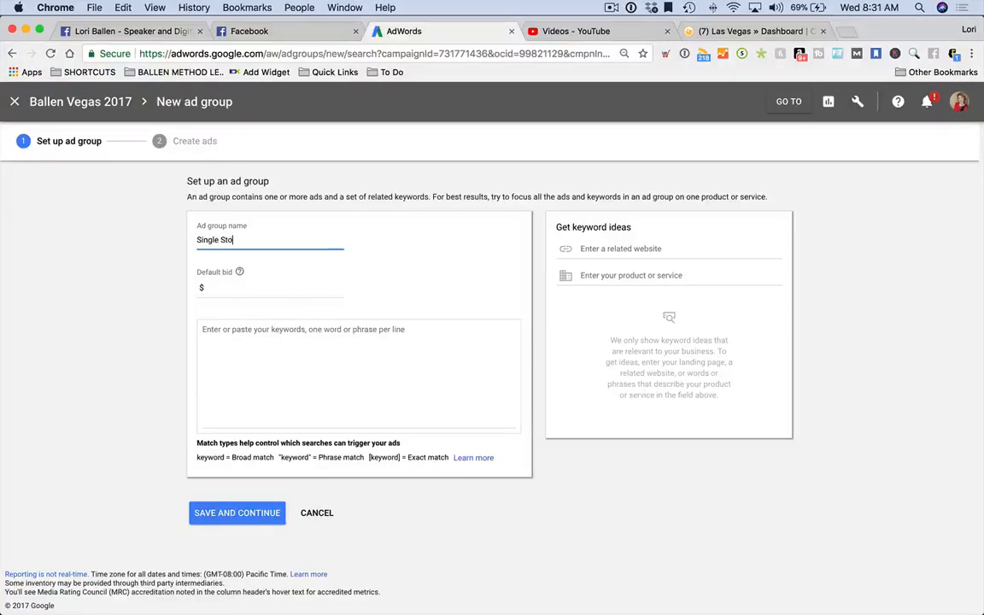
type("ry Homes ")
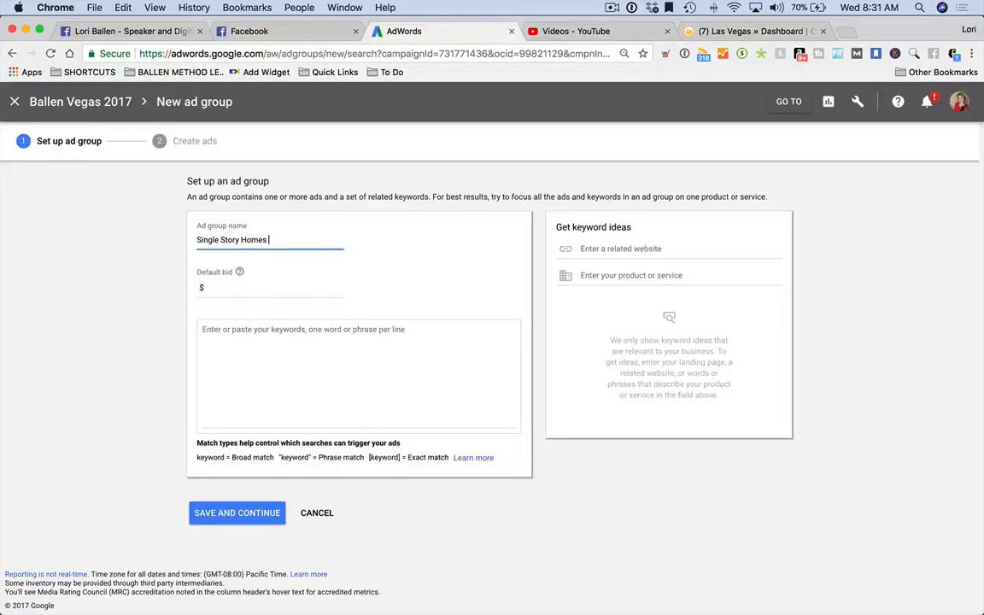
type("in Las Vegas")
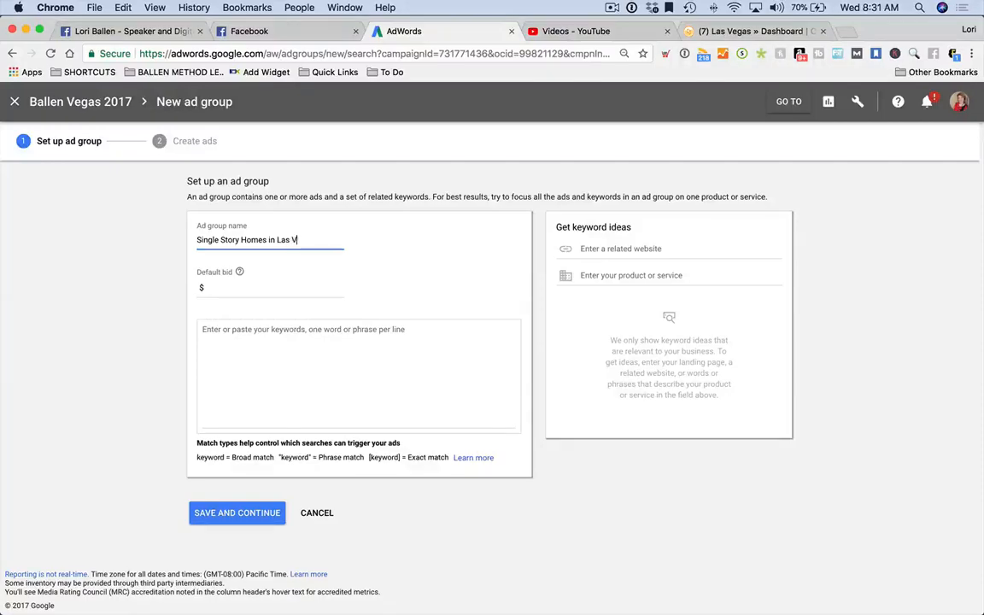
left_click(225, 287)
type("2.00")
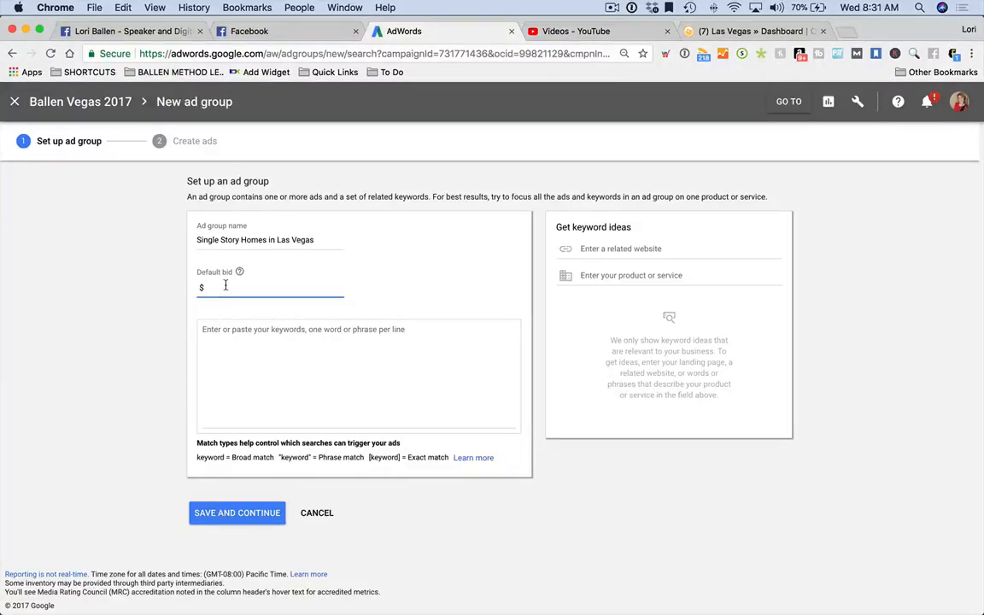
Enter [Single Story Homes in Las Vegas] as the new ad group's first exact-match keyword.
left_click(290, 341)
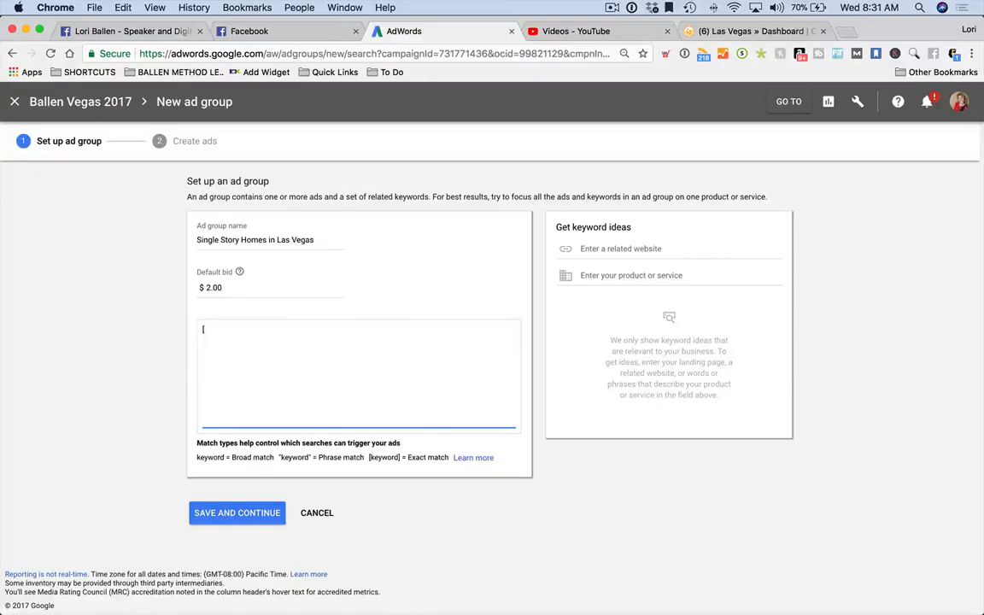
type("Single Story Homes in Las Vegas\\")
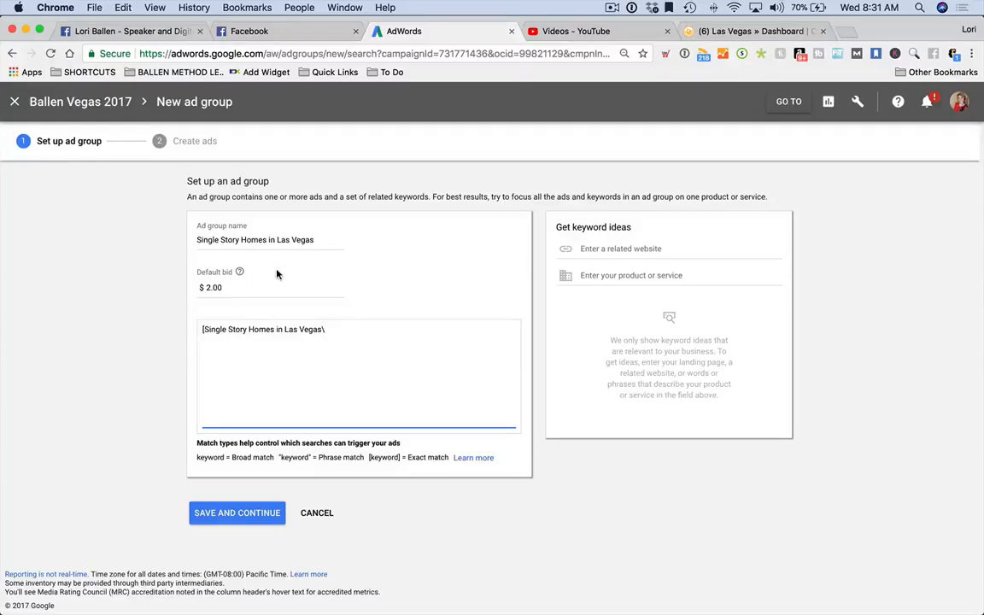
key("BackSpace")
type("]")
key("Return")
Add exact-match keywords [single story homes for sale in las vegas] and [one story homes in las vegas], plus phrase-match "single story homes in las vegas".
type("[single story ho")
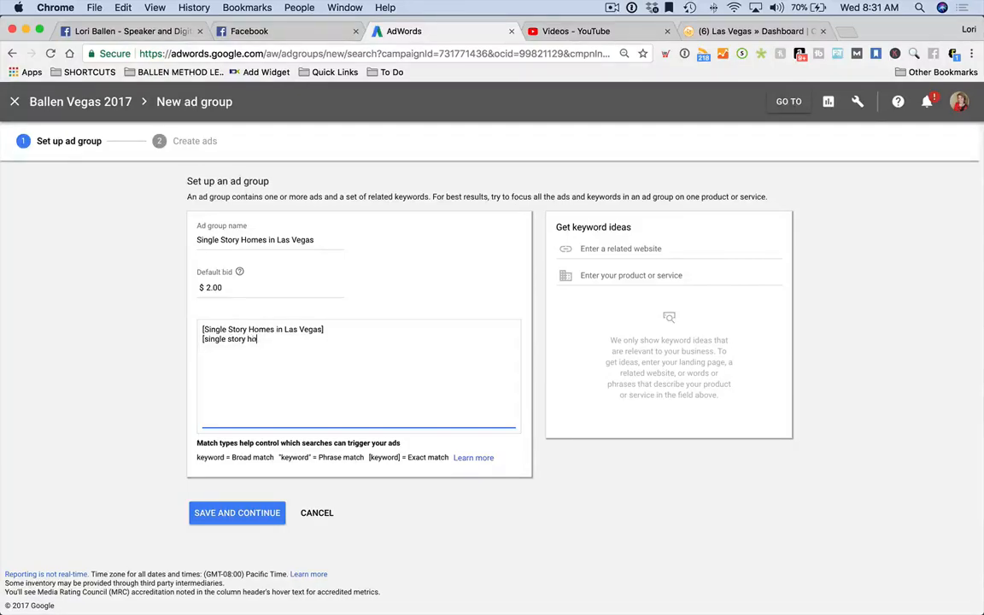
type("mes for sale in las vegas] [")
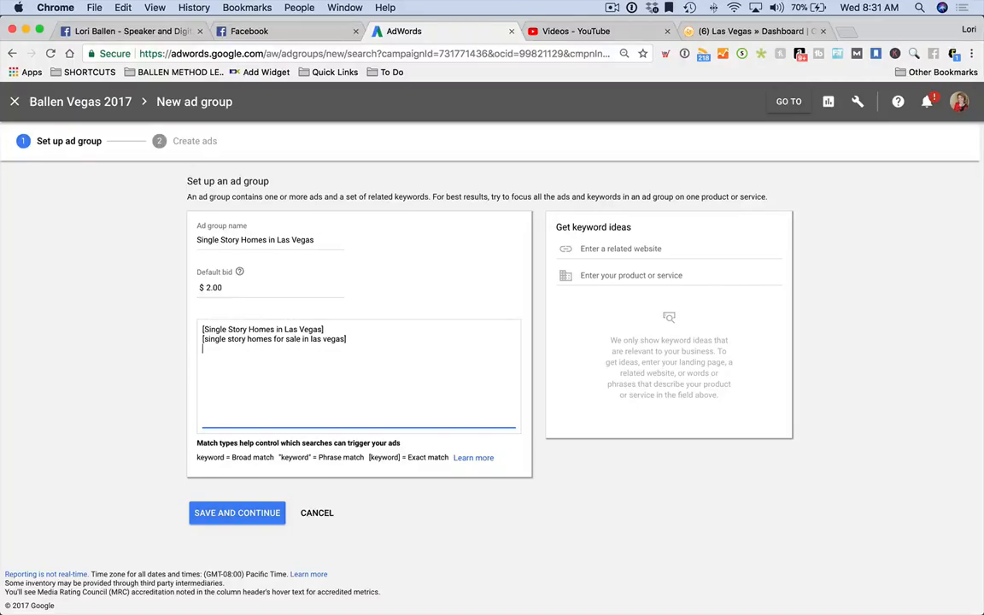
type("one story homes in las vegas]")
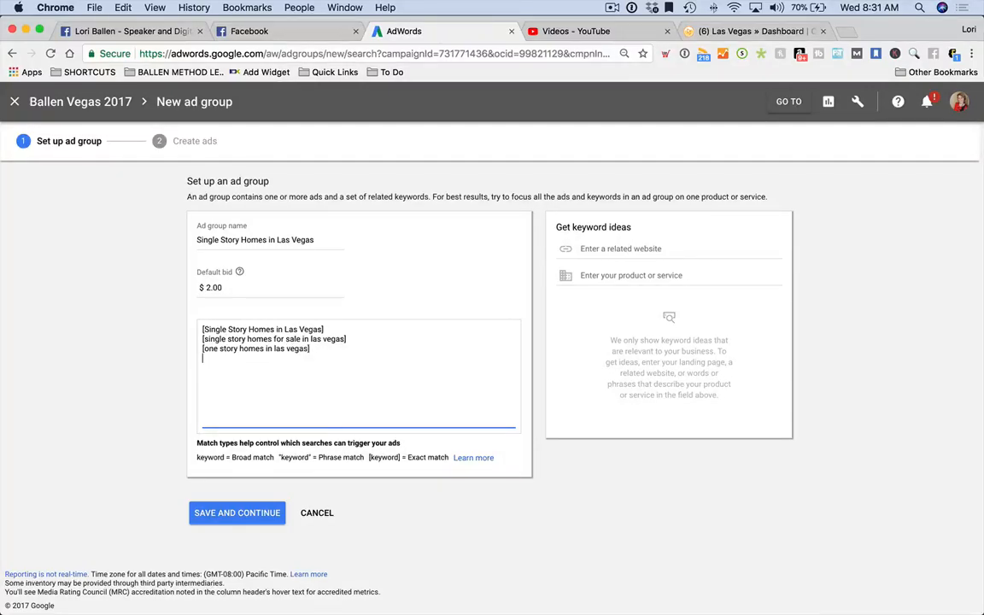
type(" \"single story homes in las vegas\"")
key("Return")
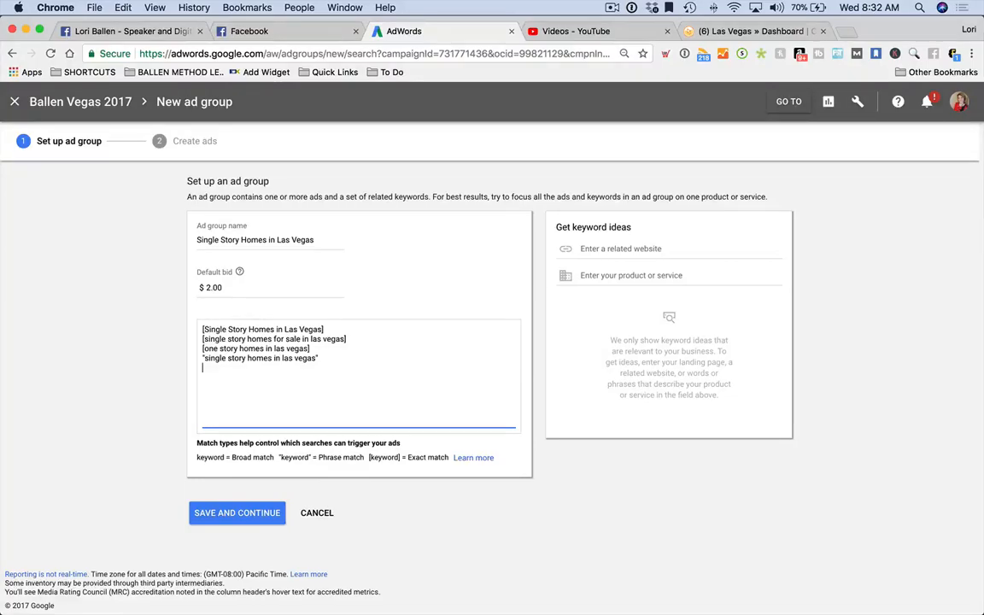
Add the phrase-match keyword "one story homes in las vegas" and the broad-match keyword single story homes in las vegas.
type("\"singl")
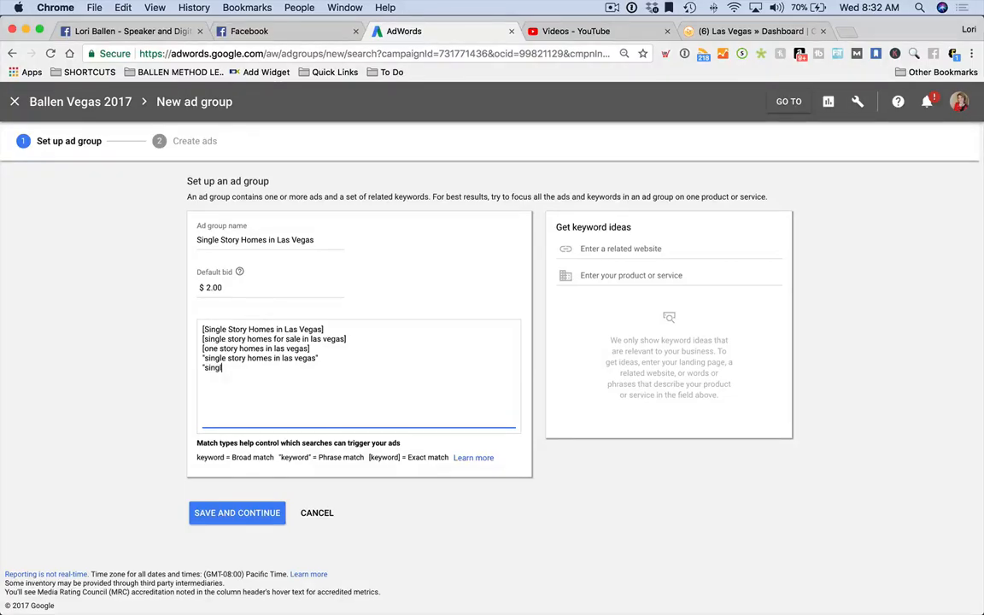
type("one story homes in las vegas\"")
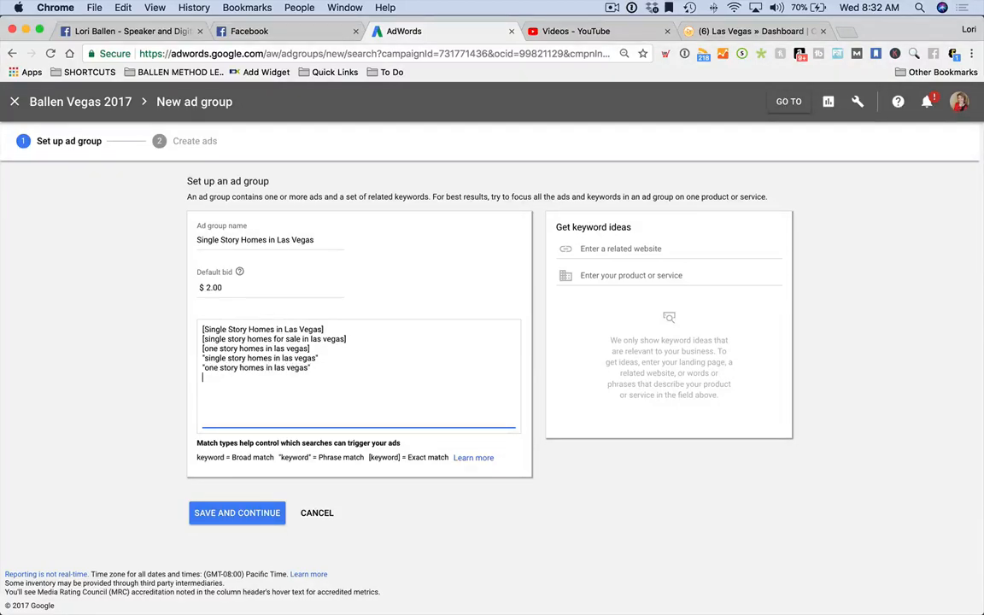
type(" single story home sin las vegas")
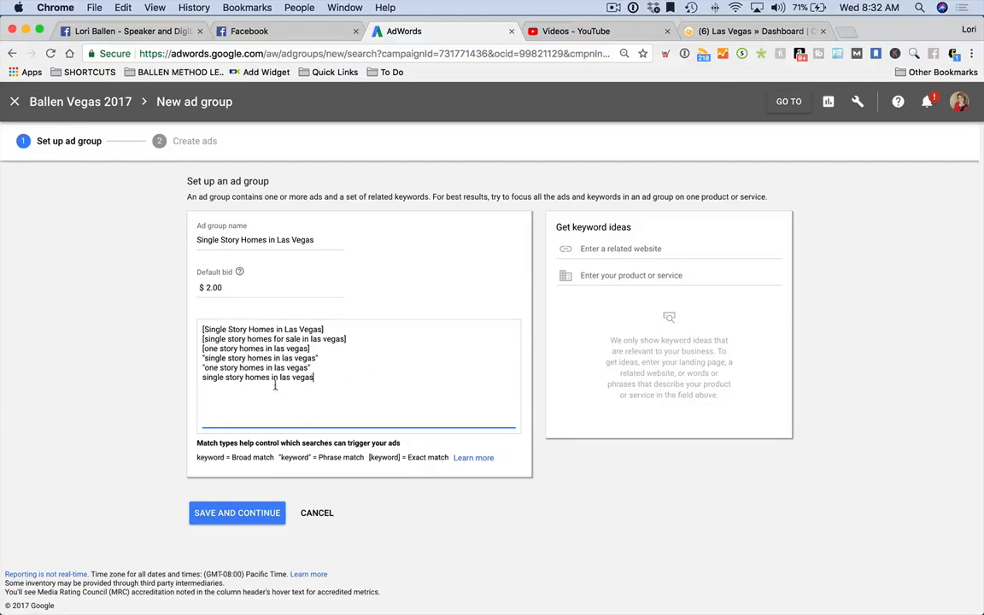
left_click_drag(331, 378, 188, 381)
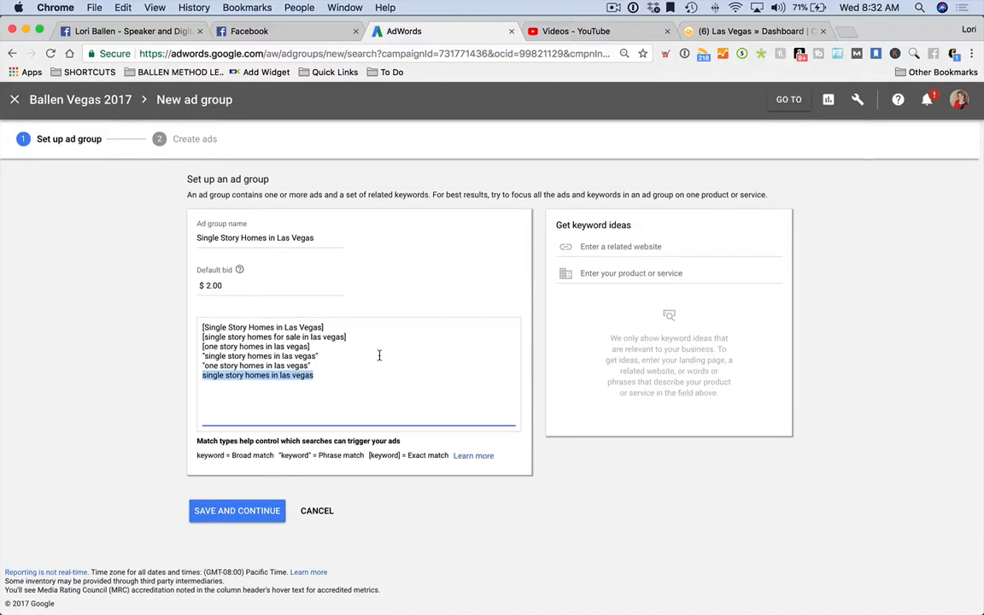
Save the ad group setup and start a new text ad for Single Story Homes in Las Vegas.
left_click(221, 506)
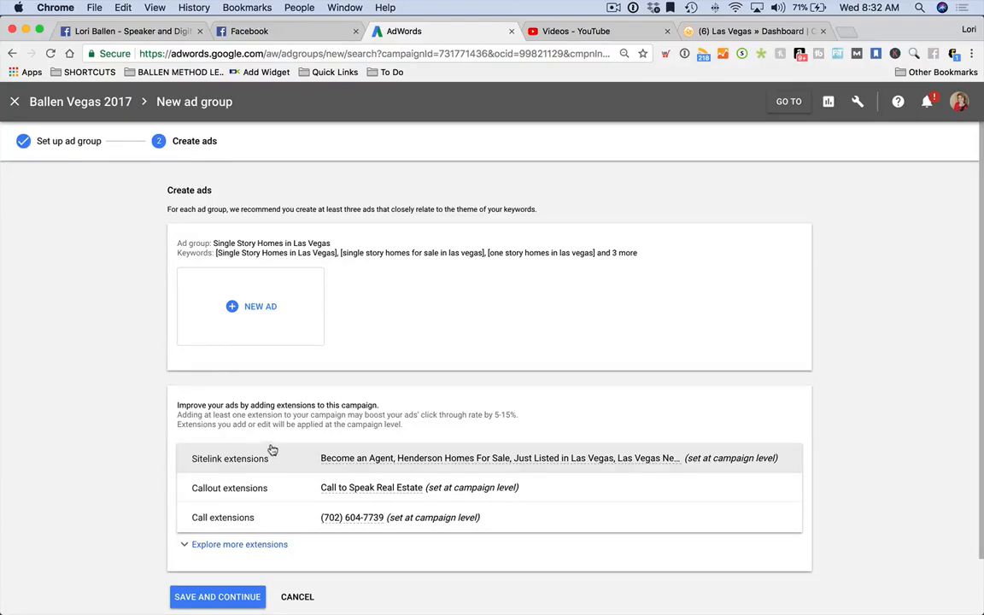
scroll(270, 448, "down", 2)
scroll(274, 479, "up", 1)
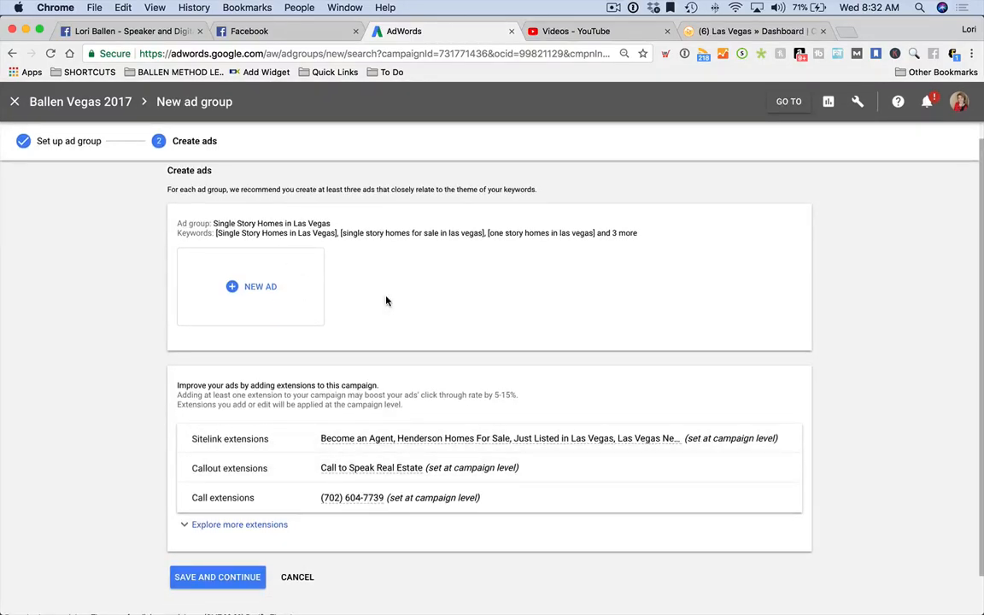
scroll(401, 299, "down", 1)
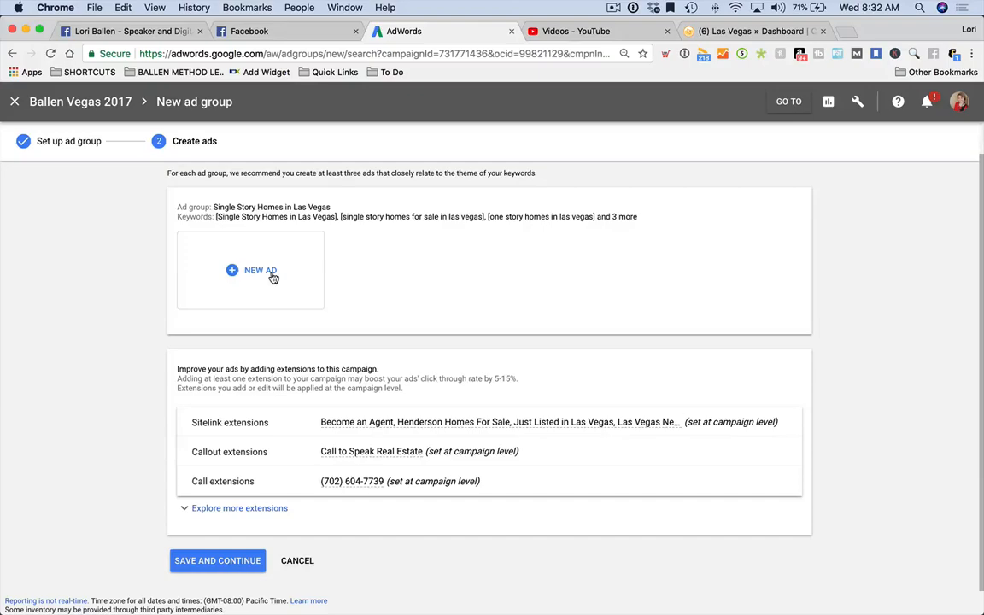
left_click(272, 278)
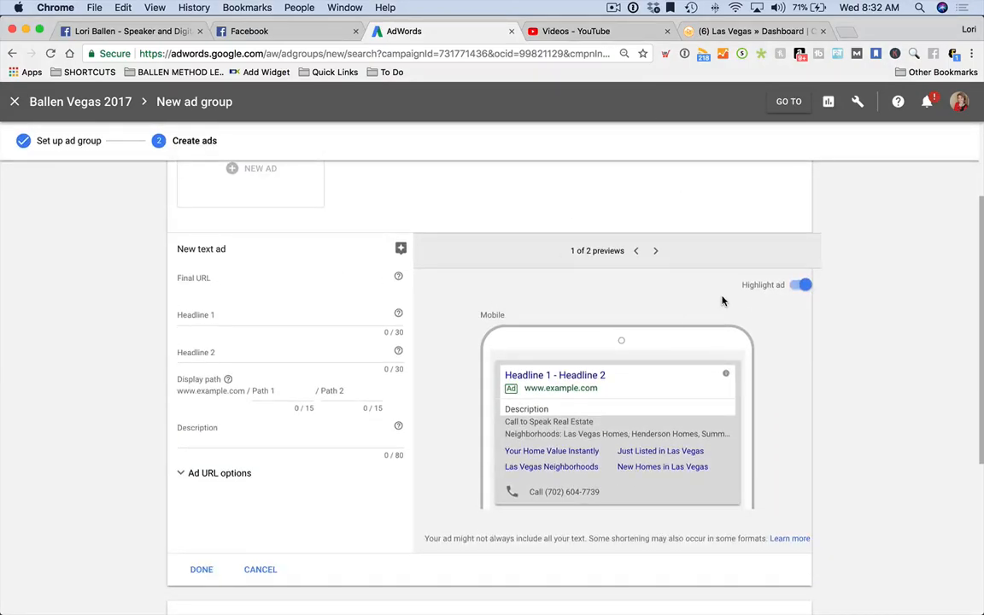
Open ballenvegas.com in a new browser tab placed beside the AdWords tab and look over its home page.
left_click(851, 33)
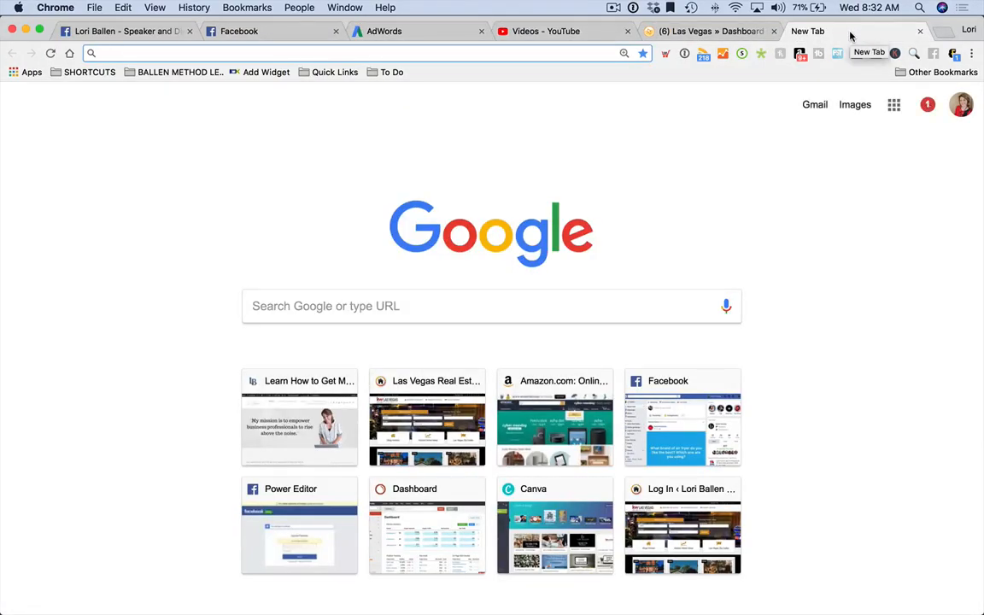
type("ballenvegas.com")
key("Return")
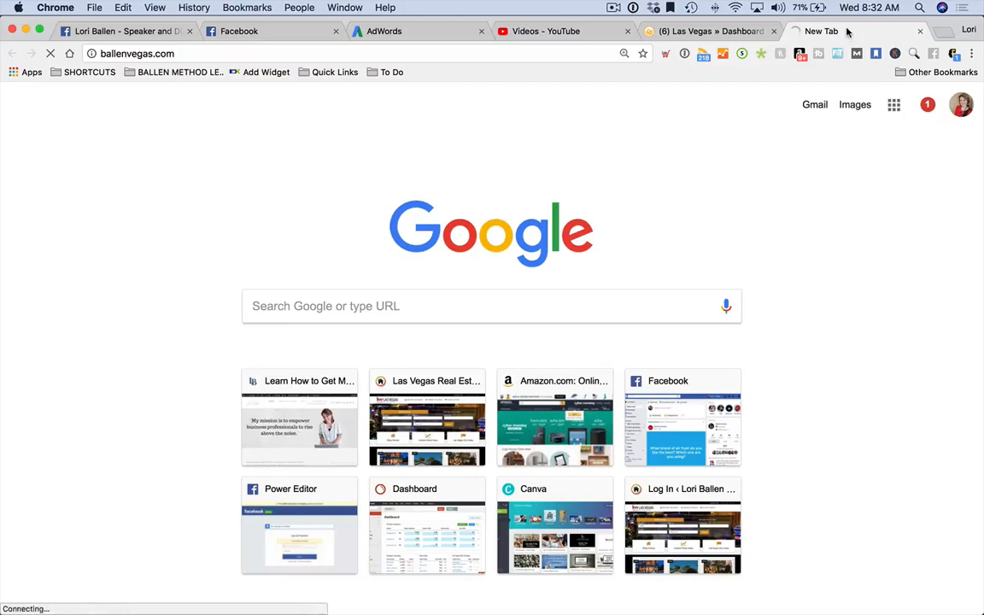
left_click_drag(833, 30, 507, 28)
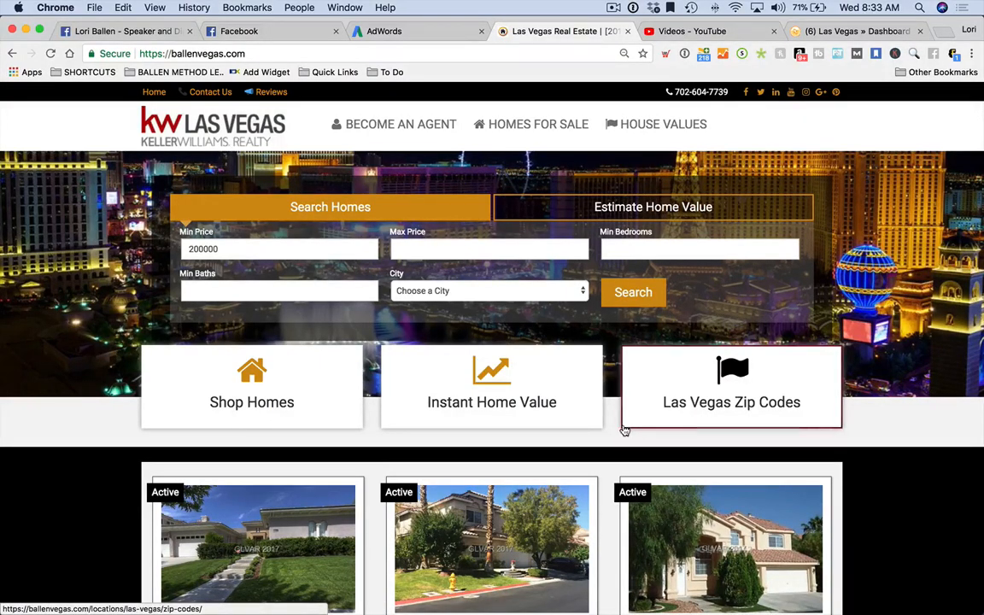
scroll(636, 431, "down", 1)
scroll(628, 440, "down", 6)
scroll(626, 442, "up", 20)
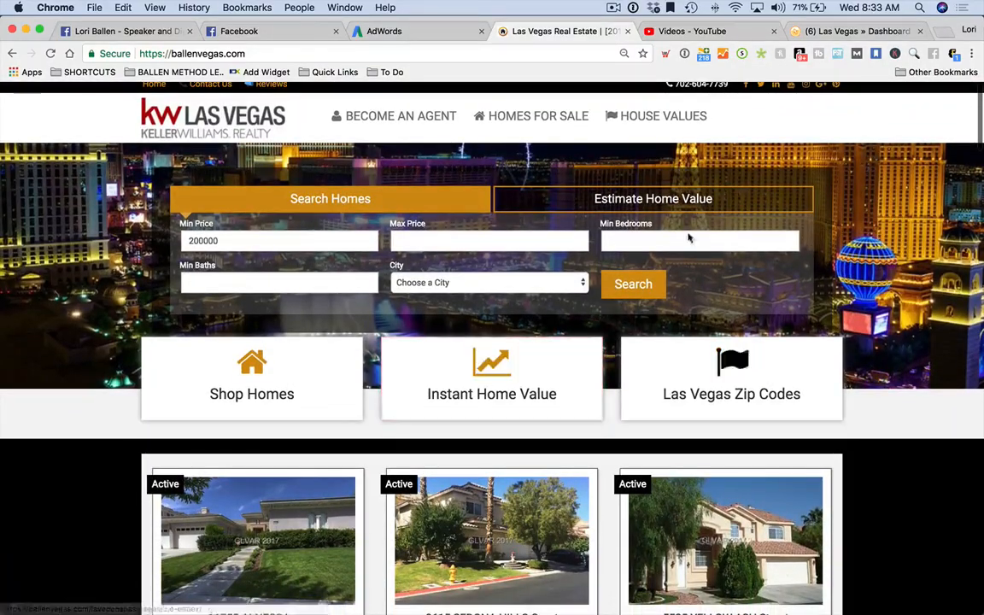
Open the Single Story Homes page from the full feature list of the site's Las Vegas homes for sale.
left_click(531, 129)
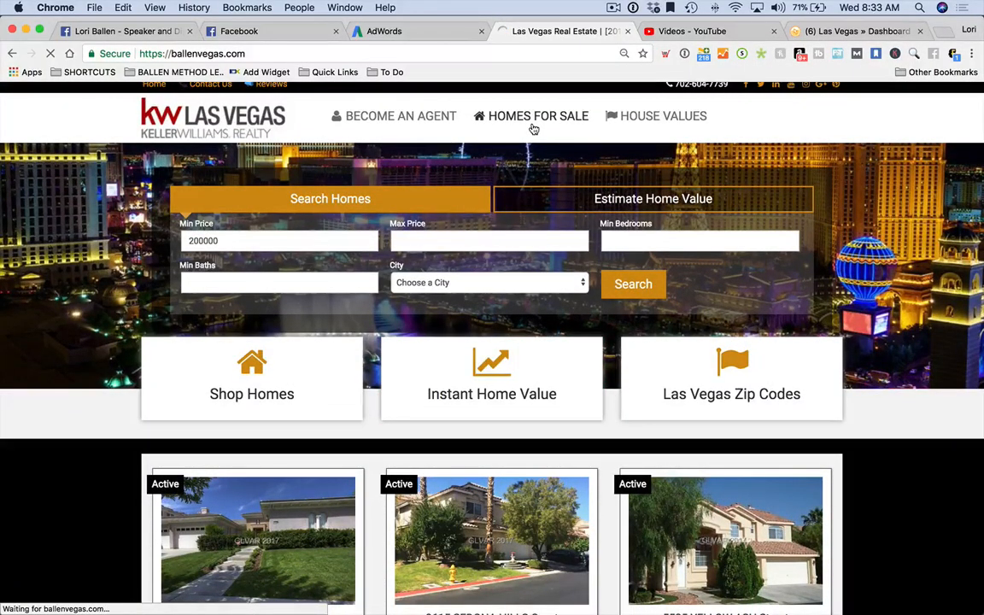
scroll(217, 331, "down", 3)
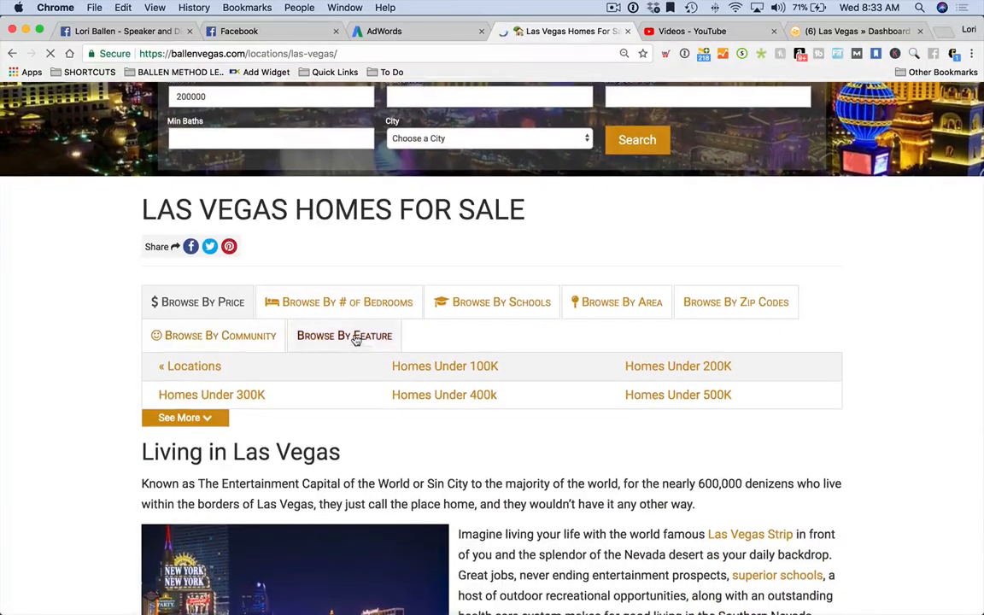
left_click(355, 335)
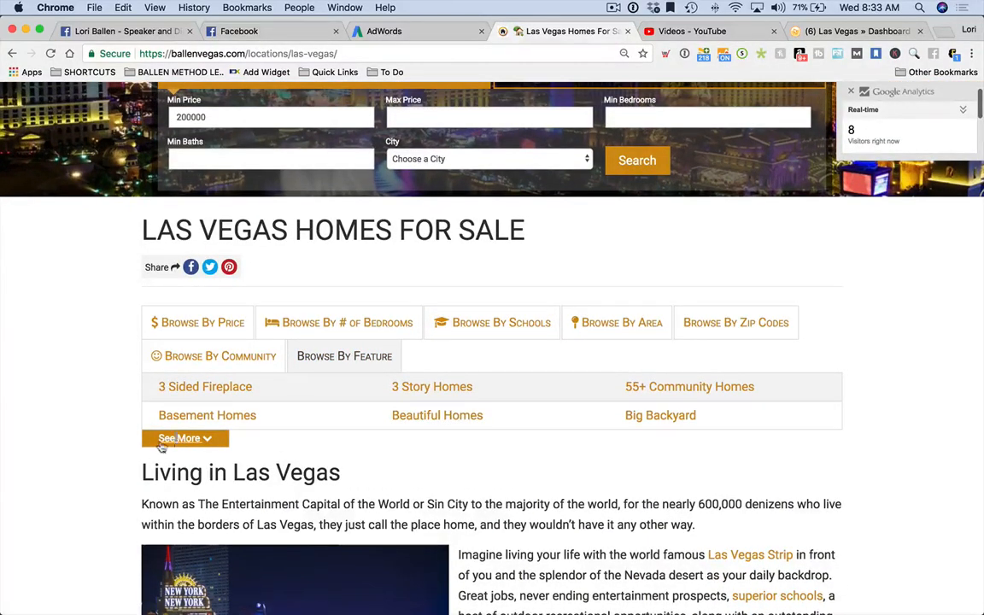
left_click(181, 418)
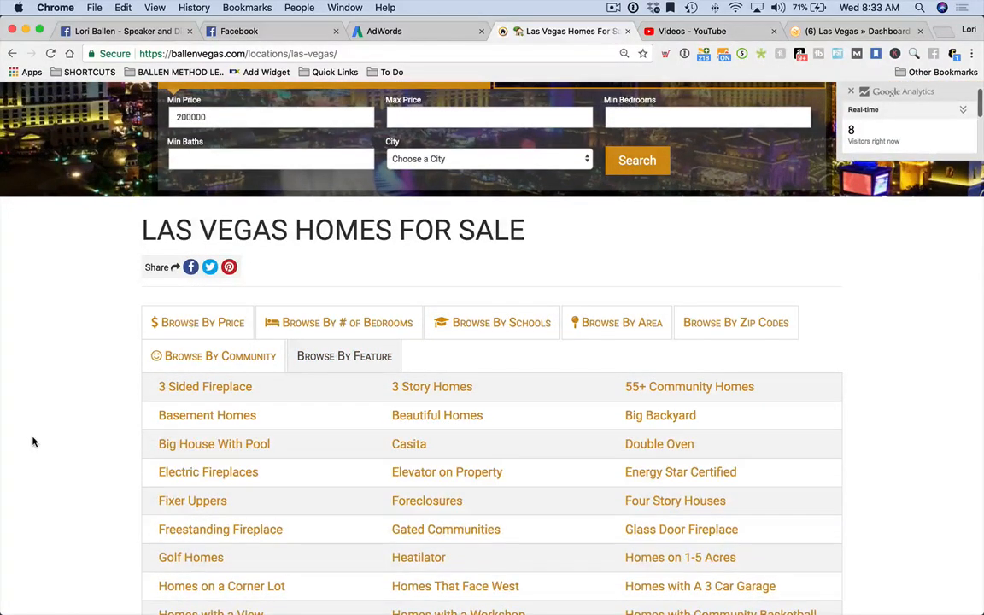
scroll(32, 440, "down", 3)
scroll(33, 441, "down", 5)
left_click(227, 441)
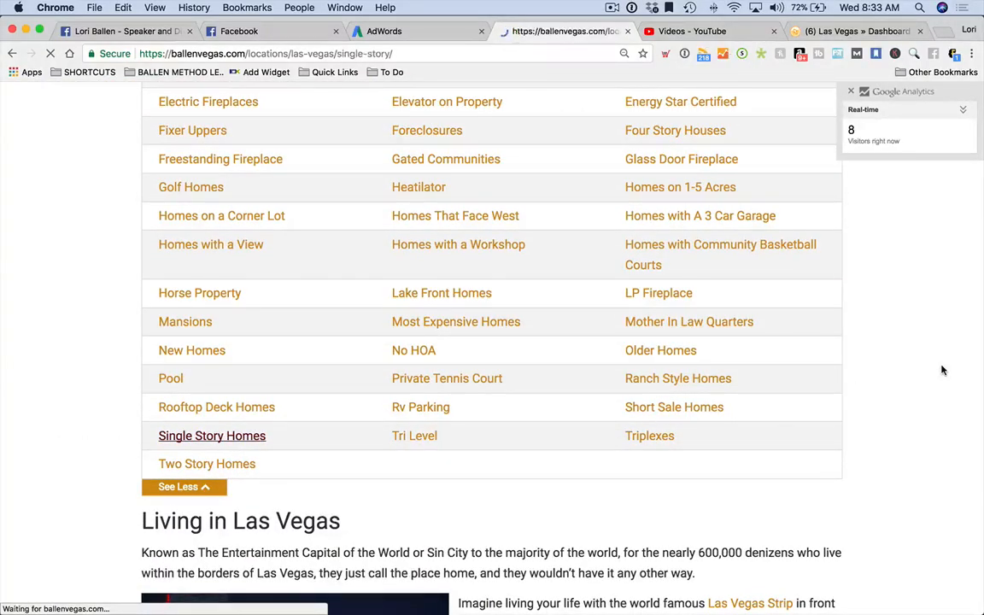
Look over the single story homes page and copy its address into the new AdWords text ad as the Final URL.
scroll(943, 368, "down", 2)
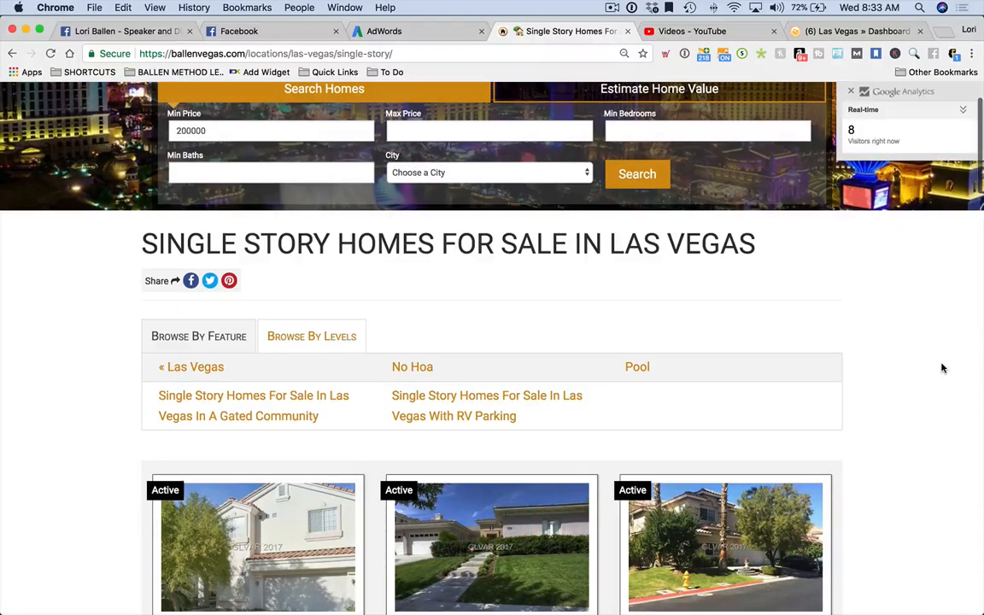
scroll(813, 418, "down", 12)
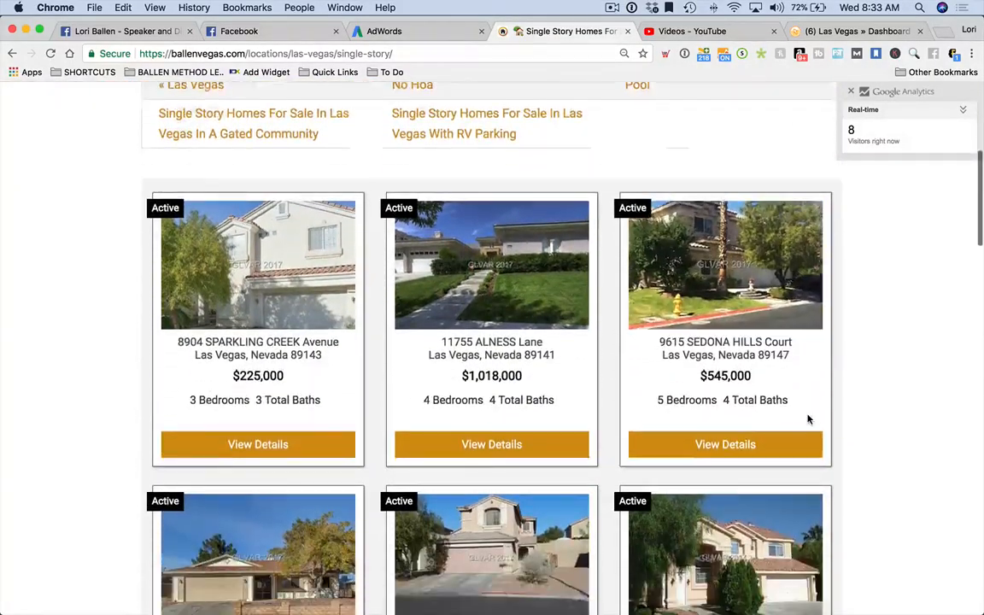
scroll(812, 419, "down", 20)
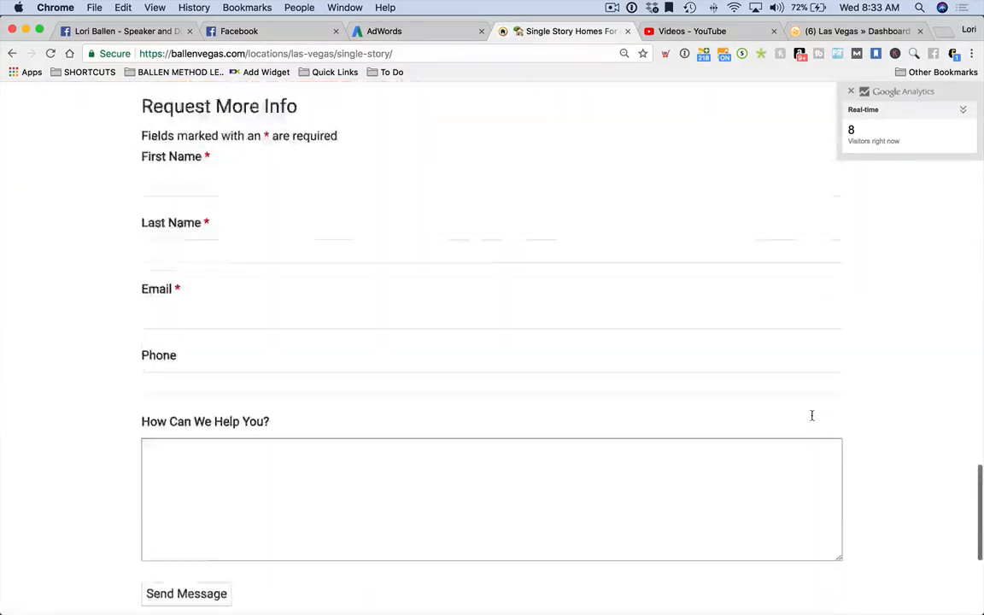
scroll(812, 418, "up", 20)
left_click(391, 53)
key("super+c")
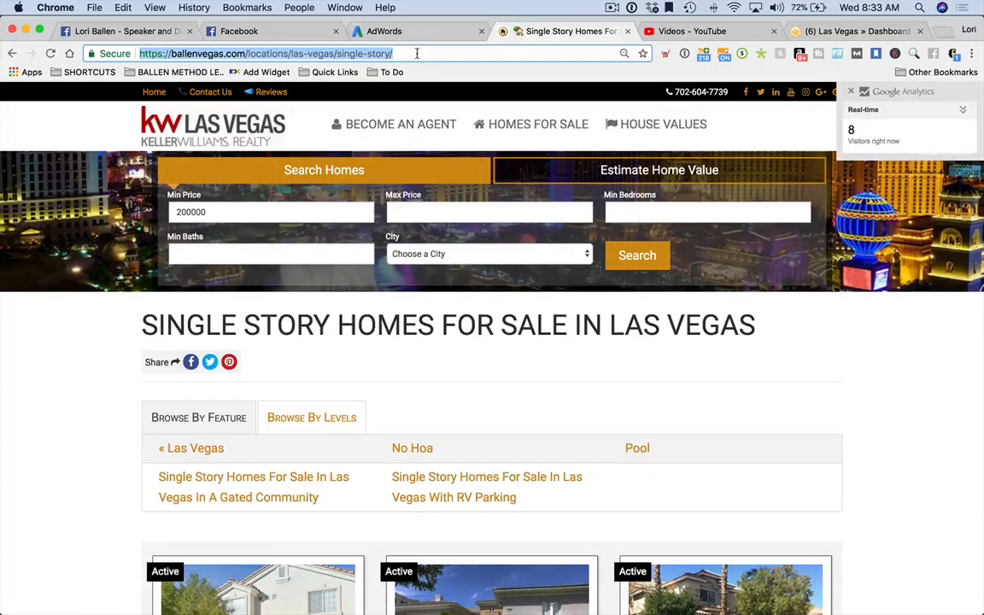
left_click(426, 32)
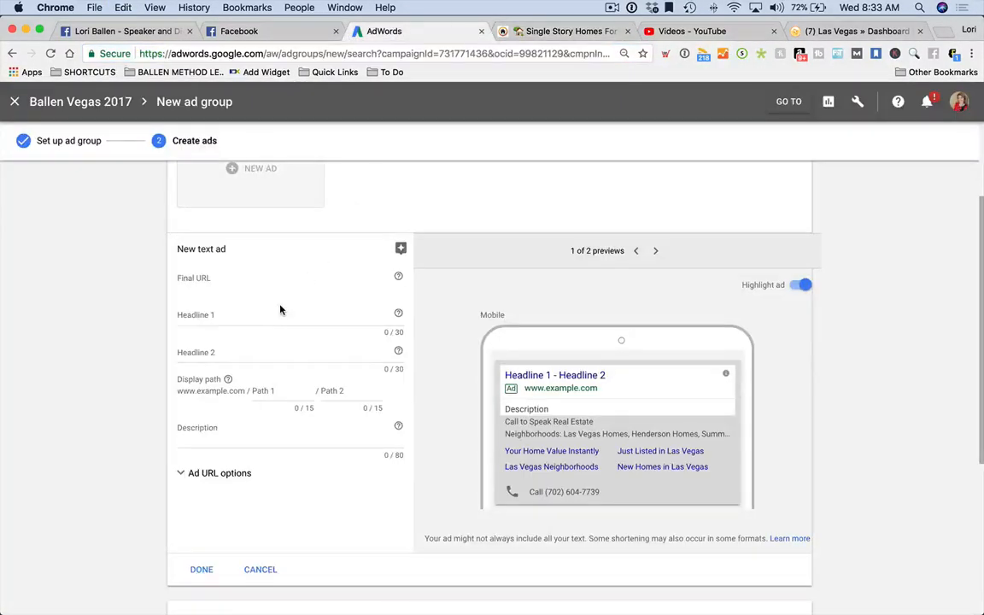
left_click(235, 280)
key("super+v")
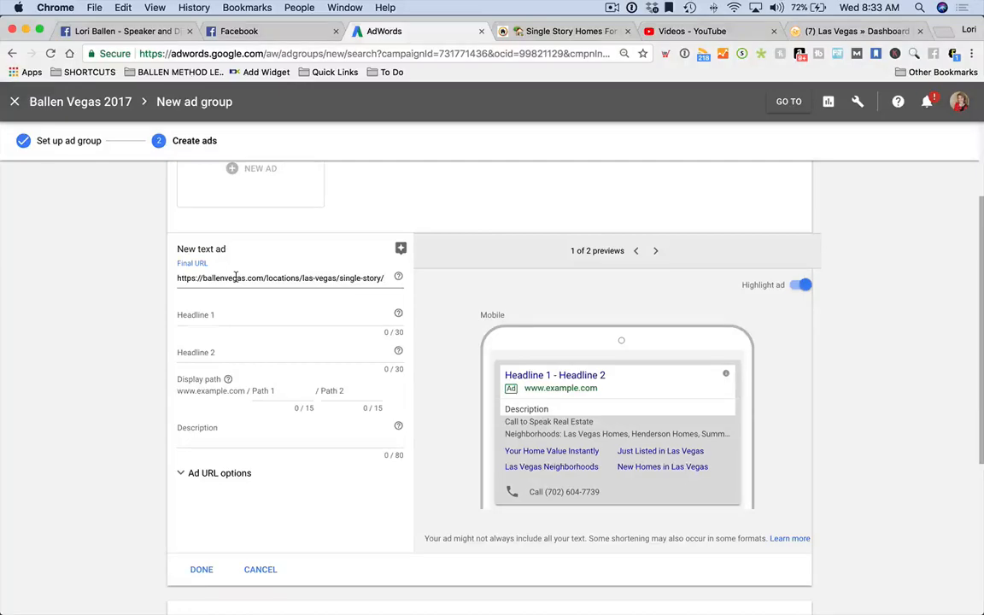
Set Headline 1 of the ad to "Single Story Homes Las Vegas", keeping it within the 30-character limit.
left_click(204, 315)
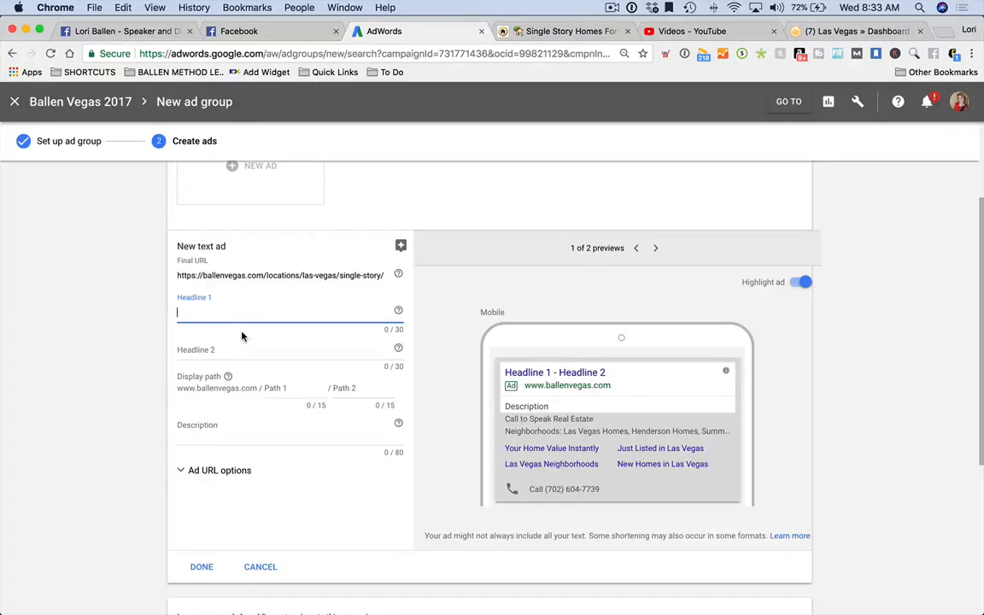
type("Single Story Homes in Las Vegas")
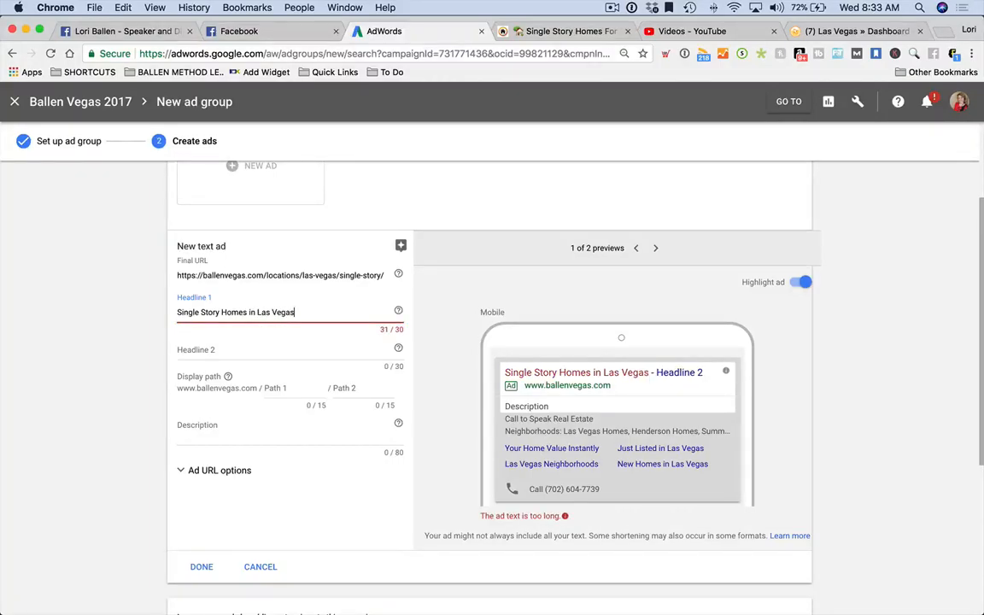
left_click(255, 312)
key("BackSpace")
key("BackSpace")
key("BackSpace")
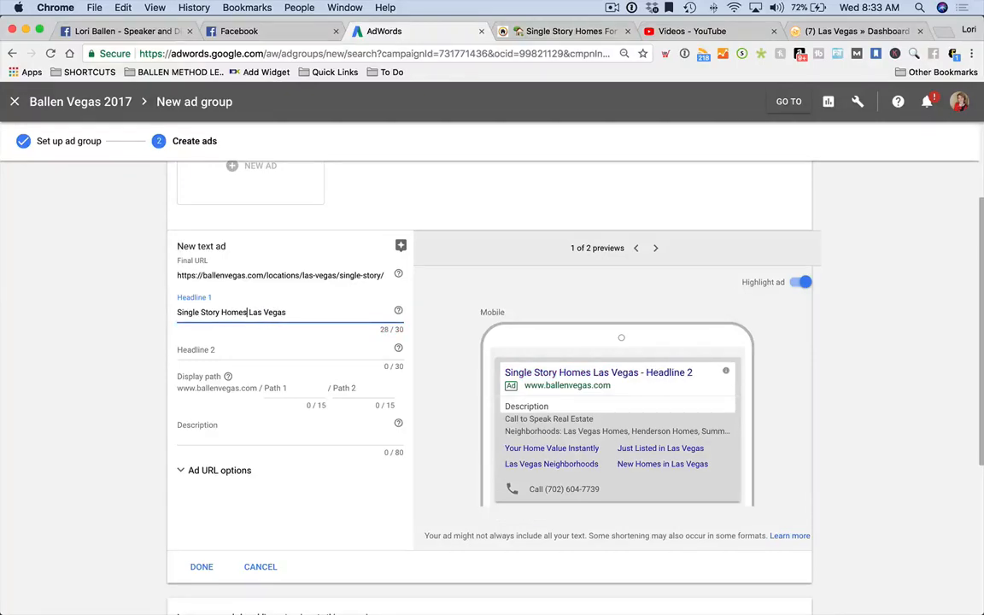
Set Headline 2 of the ad to "View by Price, Area, Size etc.".
left_click(233, 347)
type("Find")
key("BackSpace")
key("BackSpace")
key("BackSpace")
key("BackSpace")
type("V")
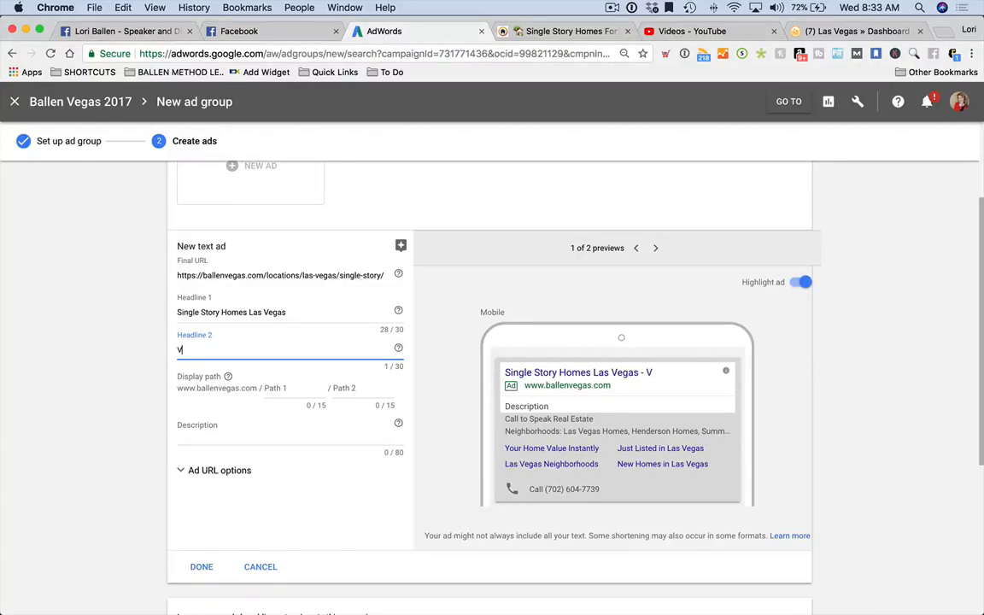
type("iew by Price, Area, Siz")
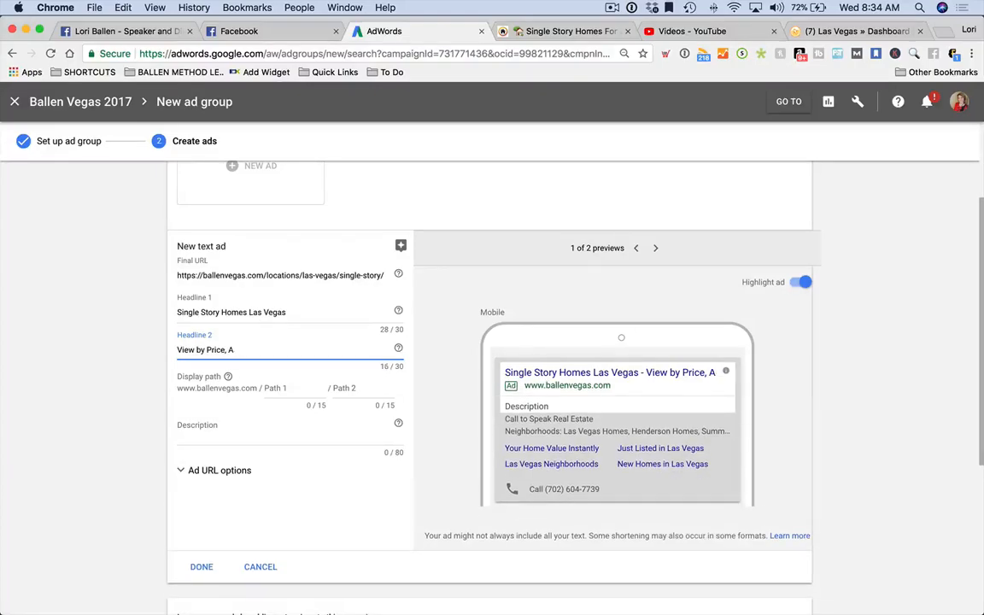
type("e")
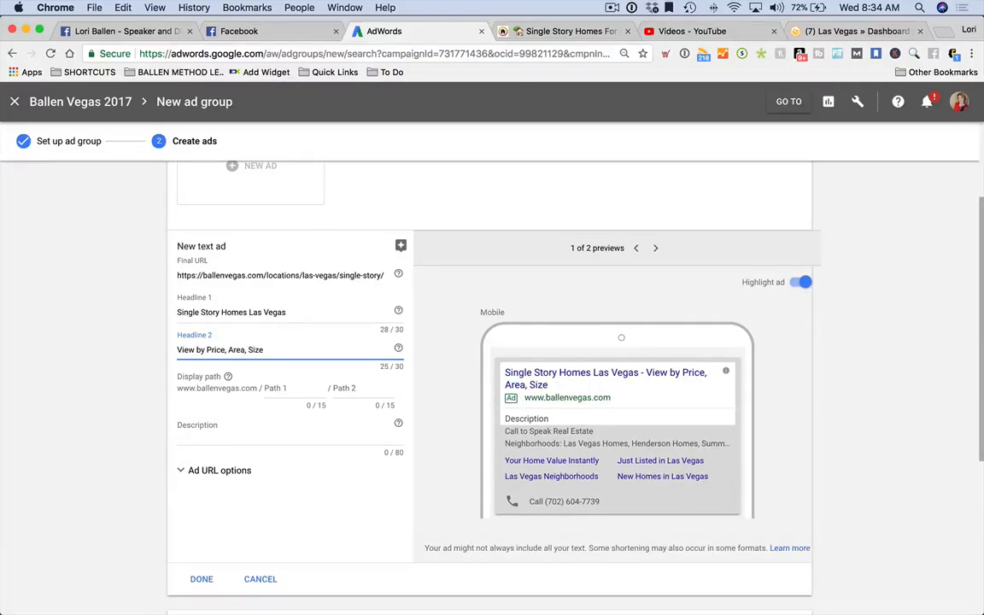
type(" etc.")
Set the ad's display path to "single-story" for Path 1 and "homes" for Path 2.
scroll(244, 346, "down", 1)
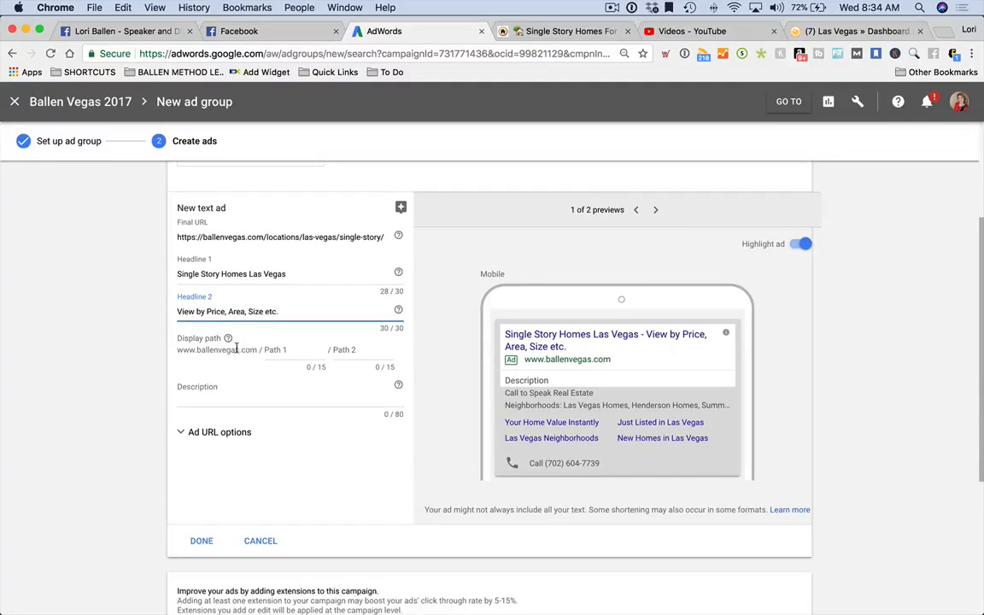
scroll(256, 350, "down", 1)
left_click(288, 336)
type("singl")
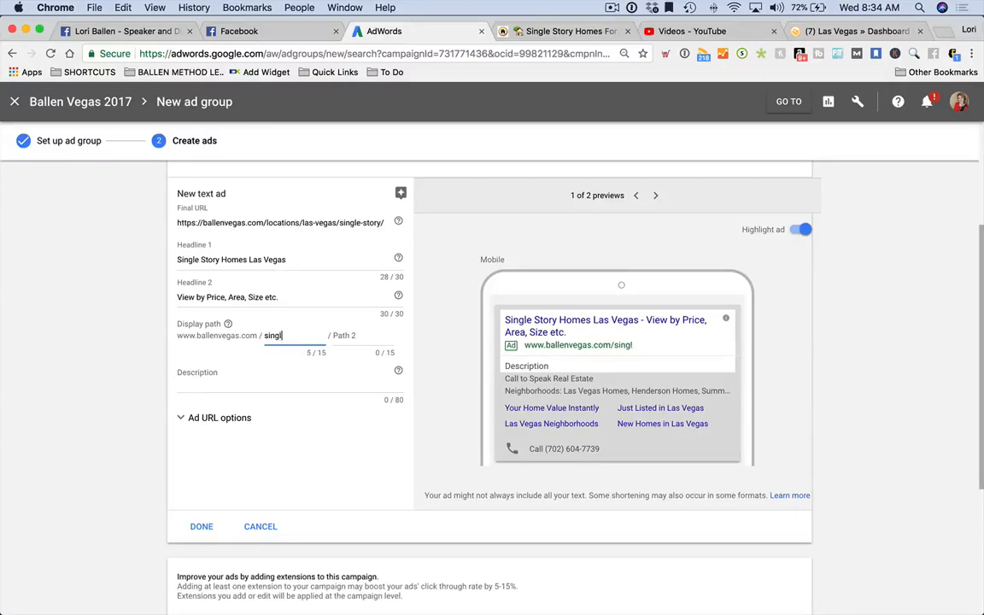
type("e-story-homes")
key("BackSpace")
key("BackSpace")
key("BackSpace")
key("BackSpace")
key("BackSpace")
key("BackSpace")
key("Tab")
type("homes")
Enter "Single Story Homes for Sale in Las Vegas" in the ad's description.
left_click(182, 380)
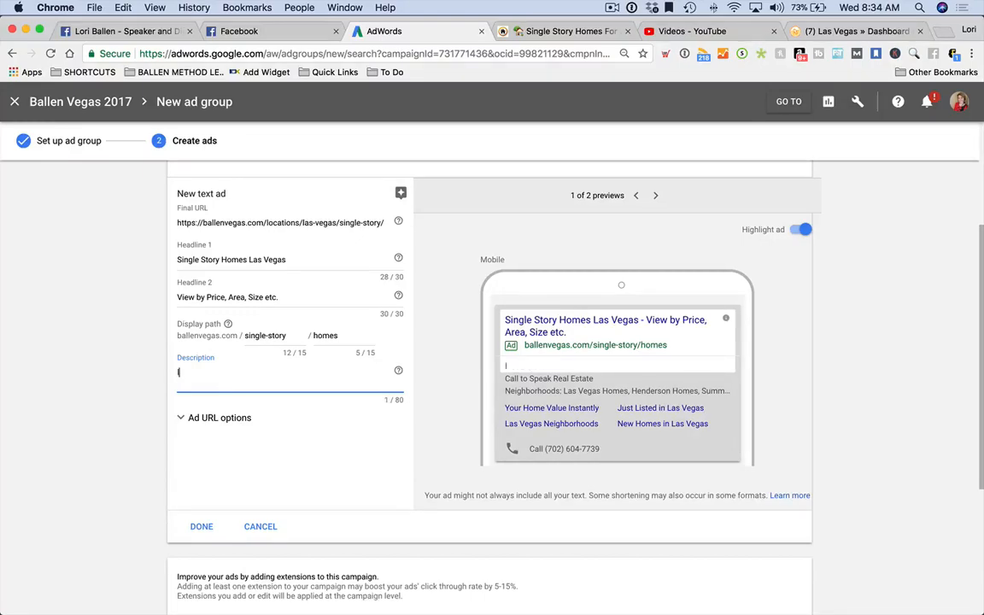
type("Single Story HOmes fo")
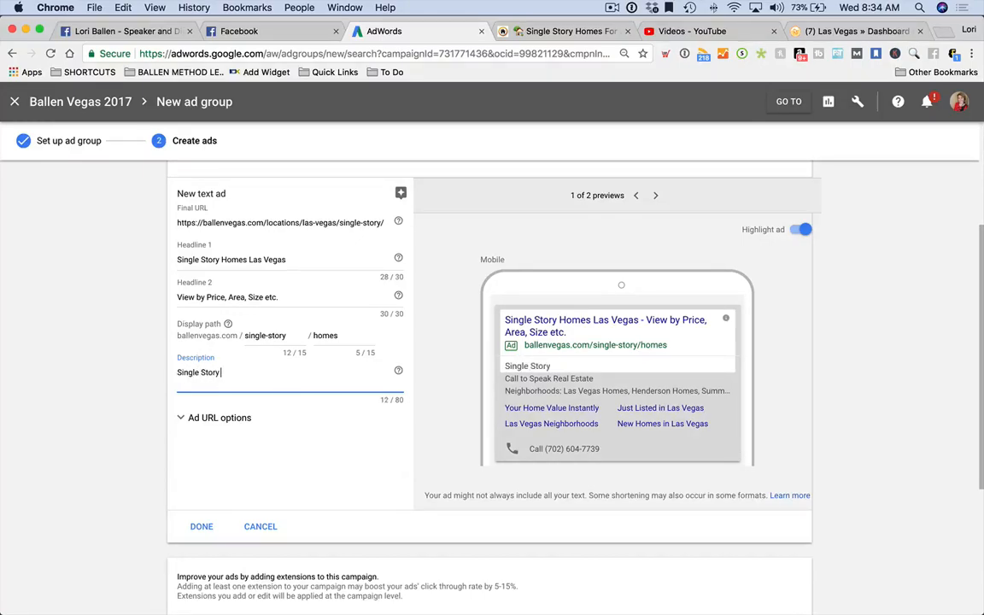
key("BackSpace")
key("BackSpace")
key("BackSpace")
key("BackSpace")
key("BackSpace")
key("BackSpace")
key("BackSpace")
type("omes for Sal")
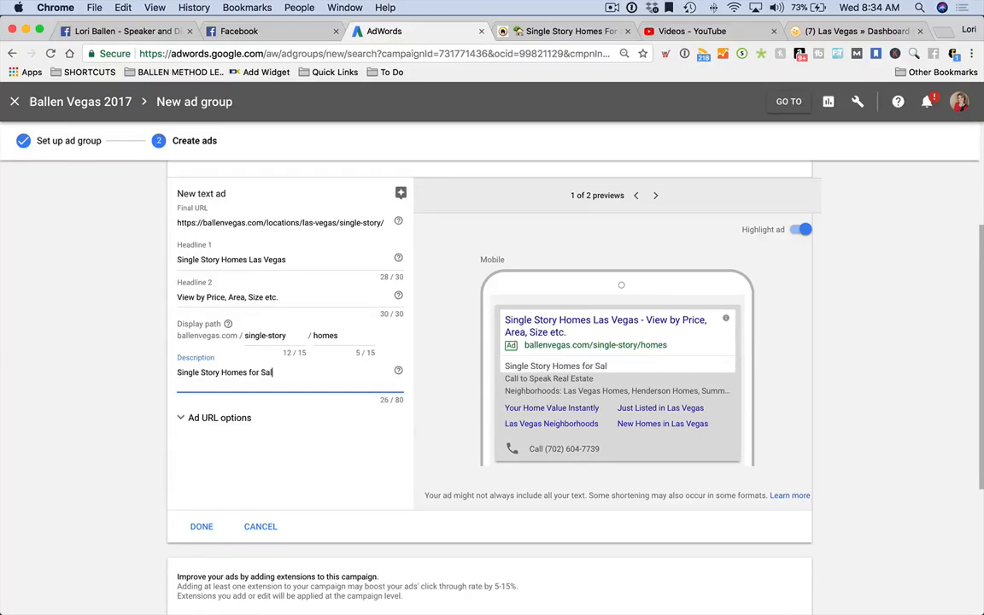
type("e in Las Vegas")
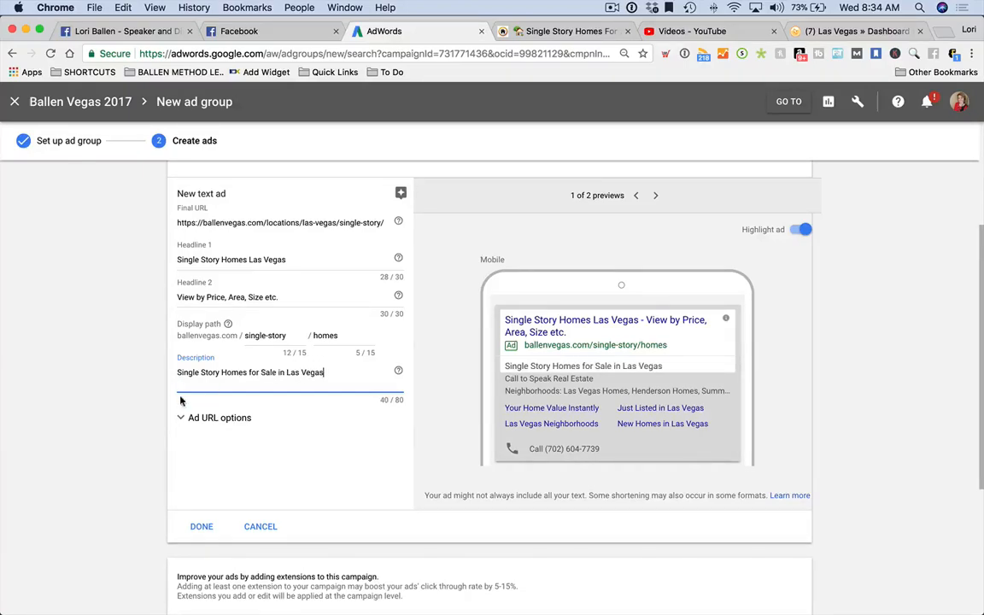
Expand the ad's description to "The best selection of Single Story Homes for Sale in Las Vegas by price and map.".
type("The best s")
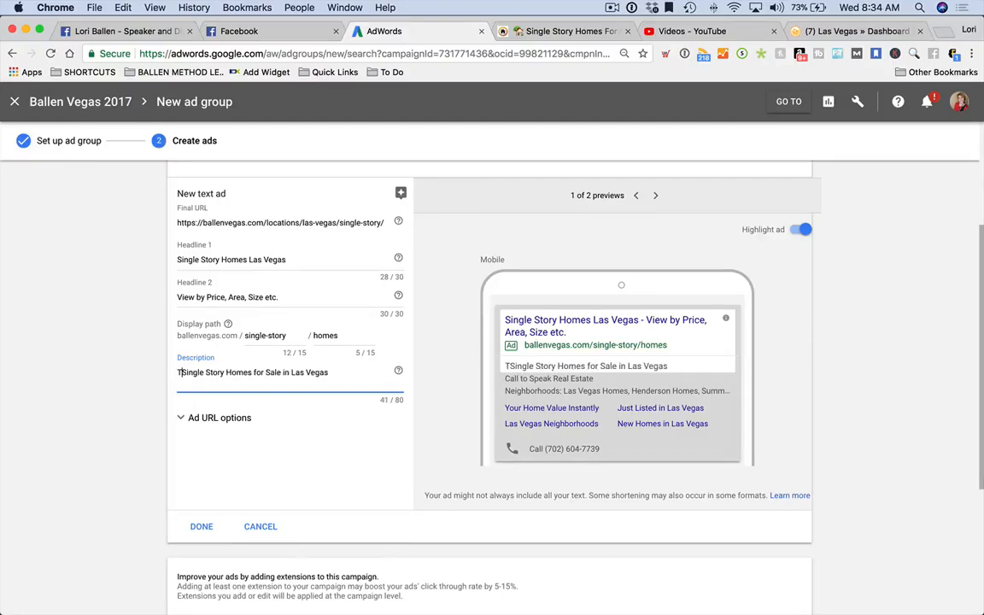
type("election of")
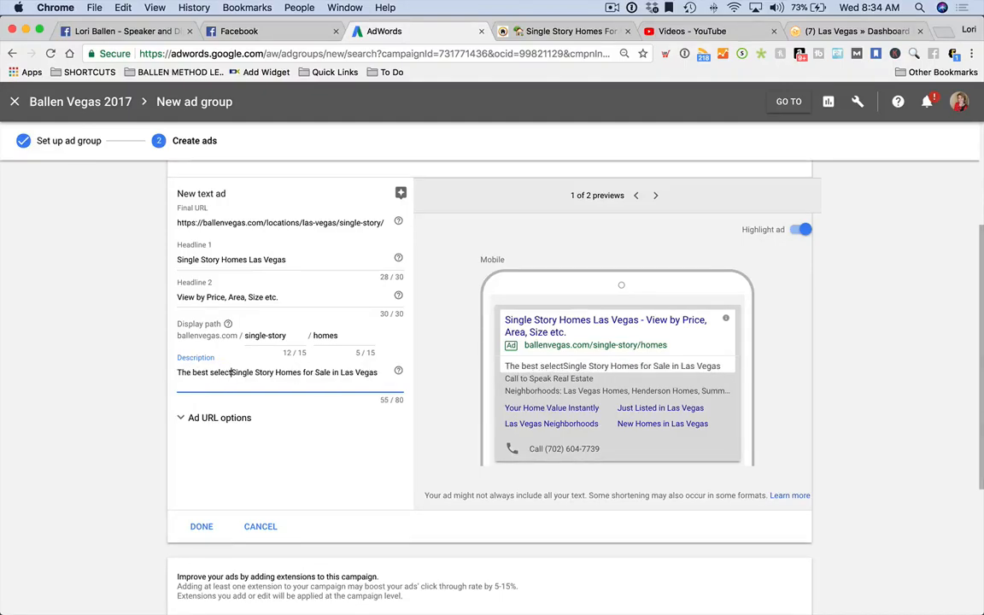
left_click(208, 382)
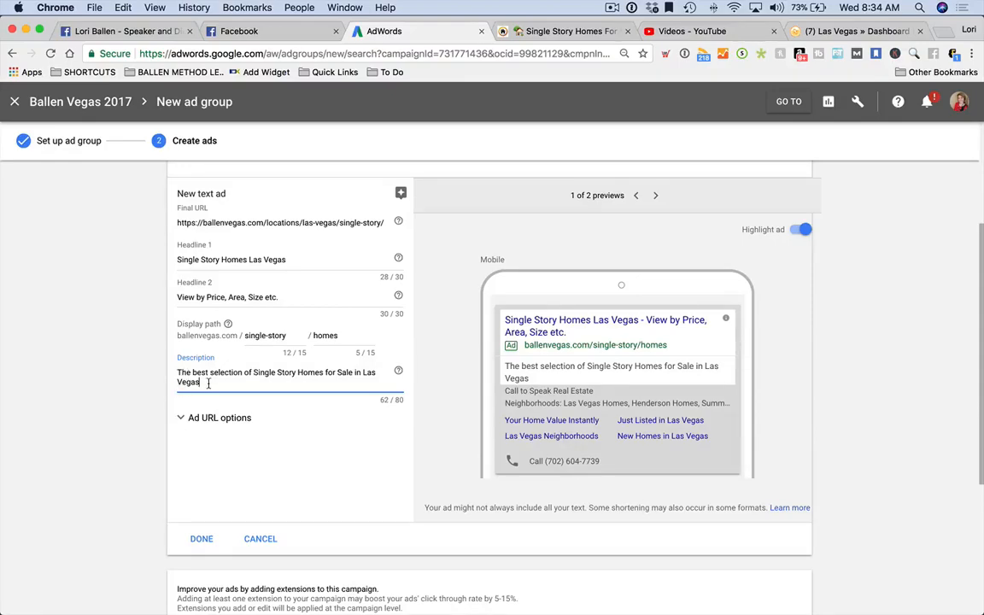
type("by price and map.")
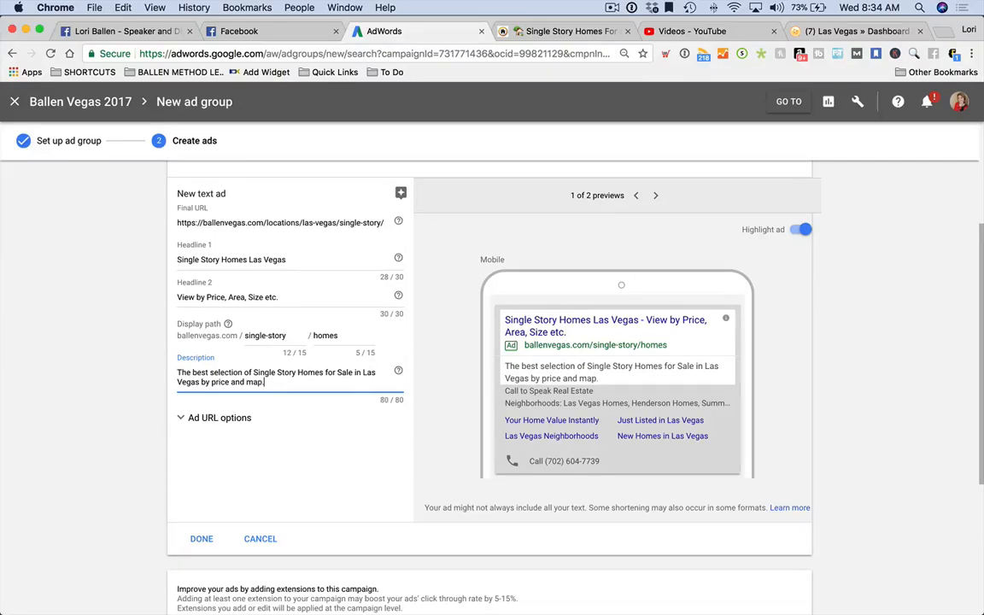
Check the ad's URL options without changing them and finish the first text ad.
scroll(213, 395, "down", 1)
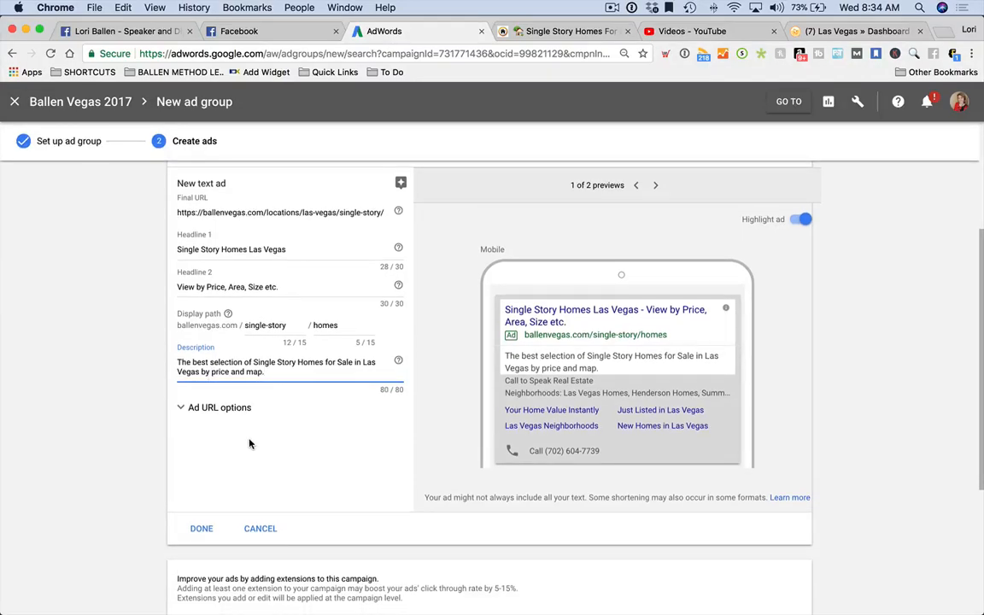
left_click(216, 408)
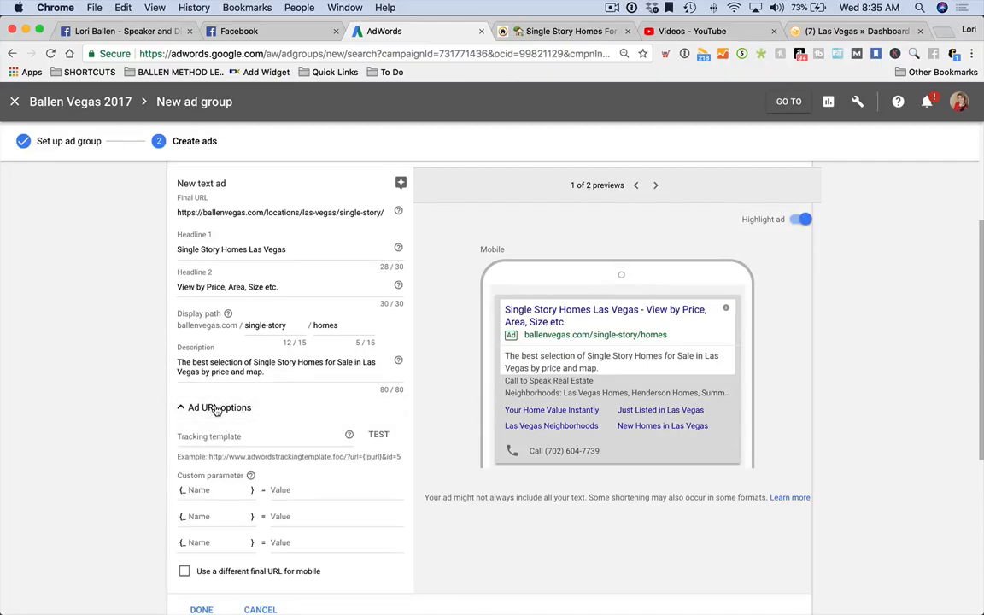
left_click(216, 409)
scroll(216, 409, "down", 3)
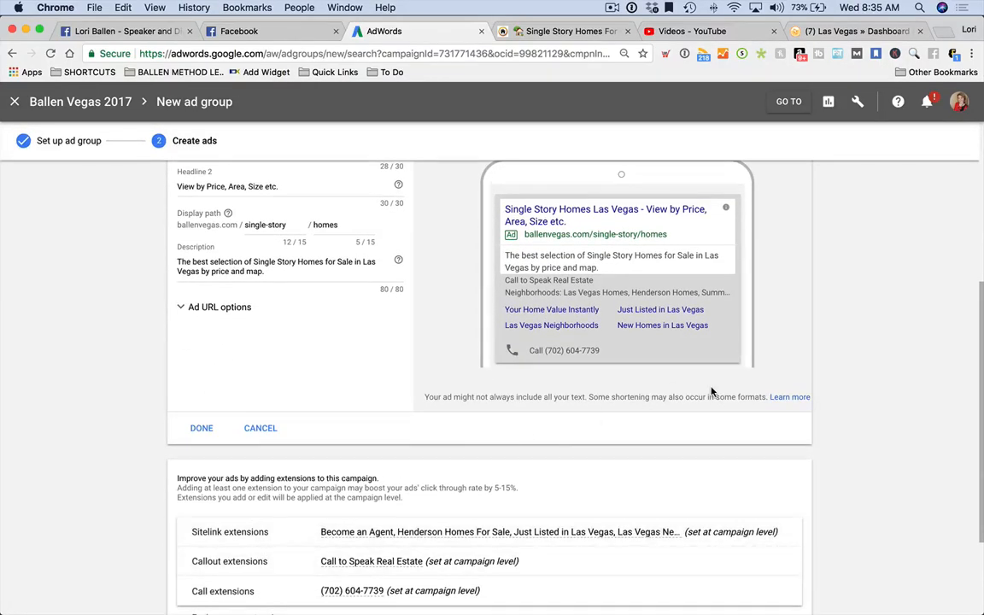
left_click(199, 431)
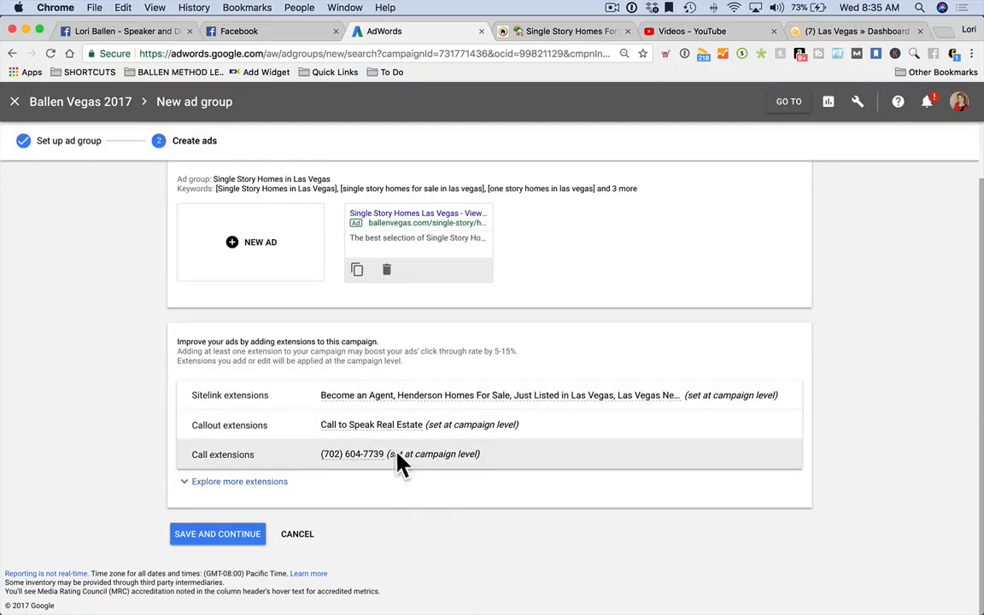
scroll(342, 389, "up", 2)
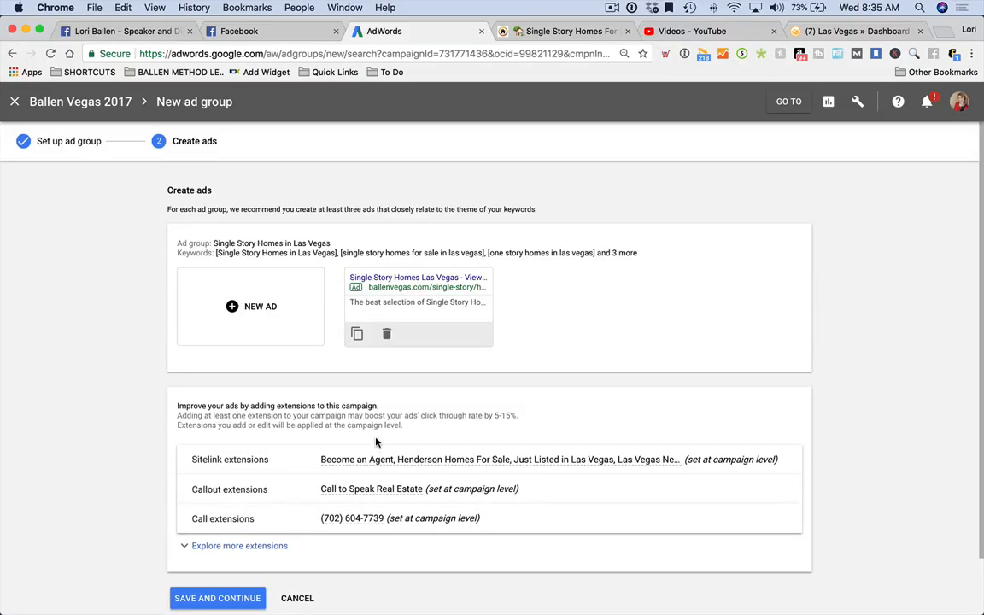
left_click(259, 286)
scroll(261, 340, "down", 1)
left_click(252, 345)
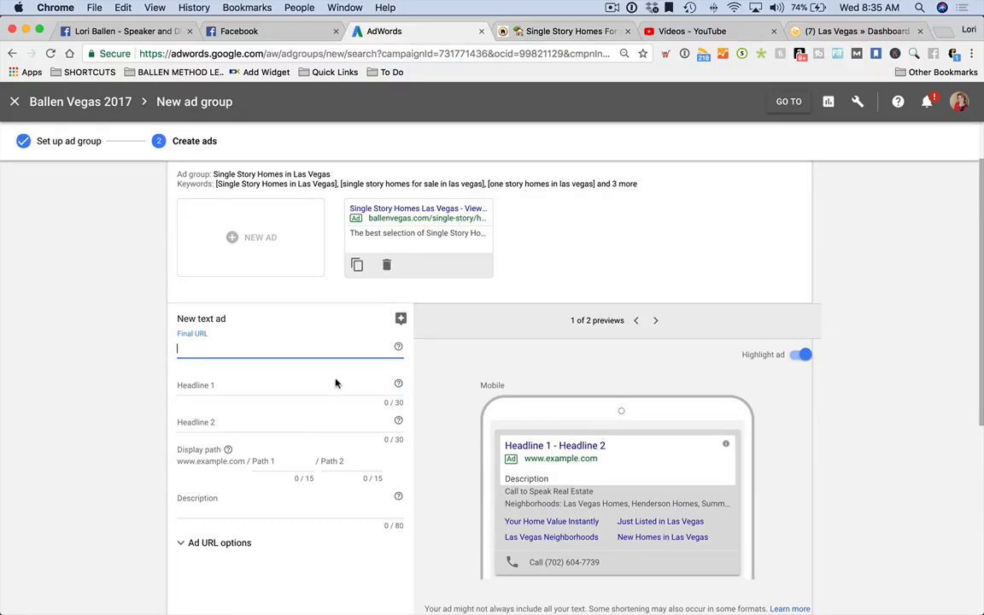
type("https://ballenvegas.com/locations/las-vegas/single-story/")
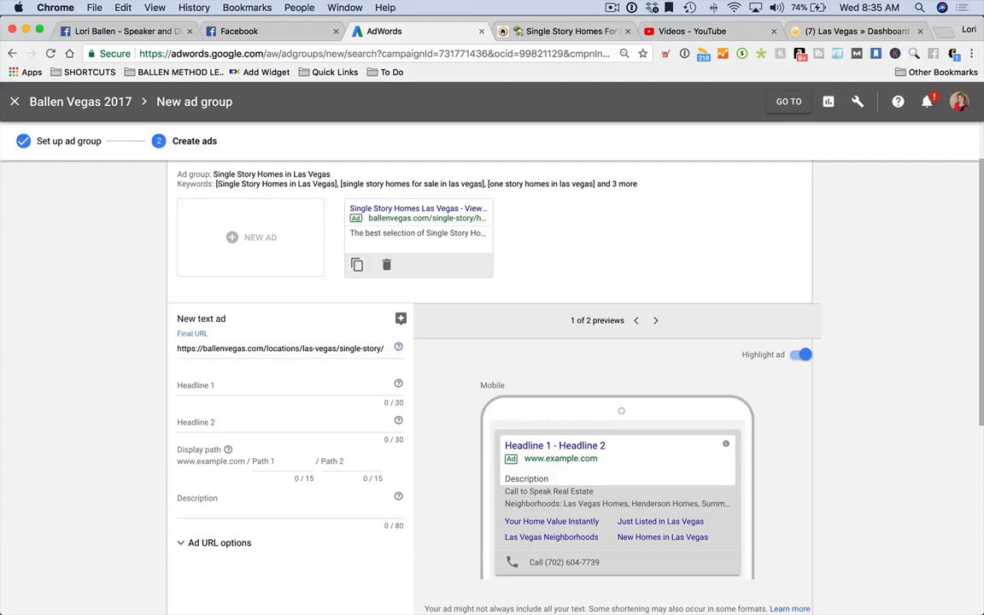
Set the second ad's Headline 1 to "1 Story Homes in Las Vegas" and Headline 2 to "View by Price, Area, Size, Etc".
left_click(231, 383)
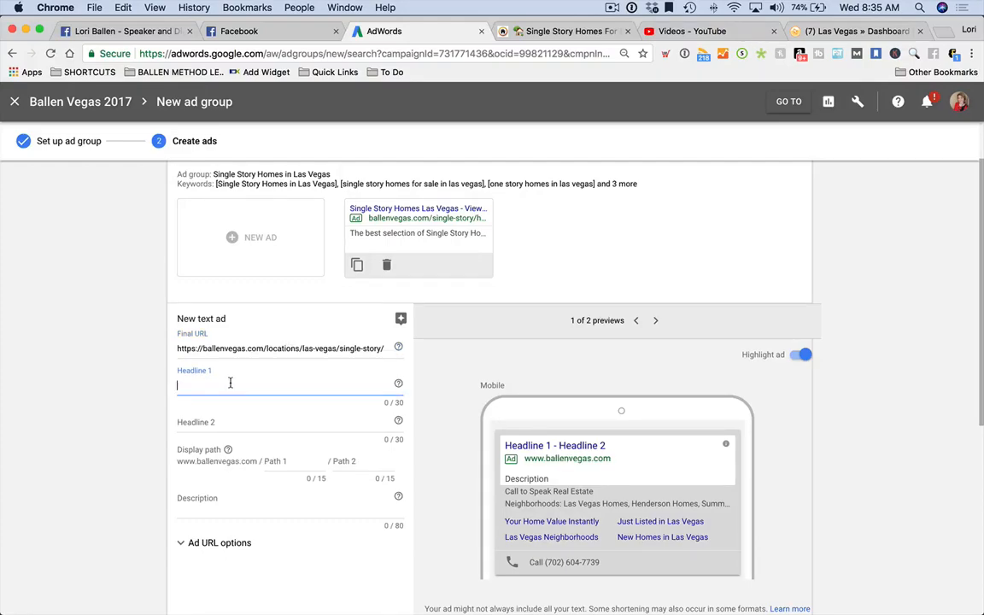
type("1 Story H")
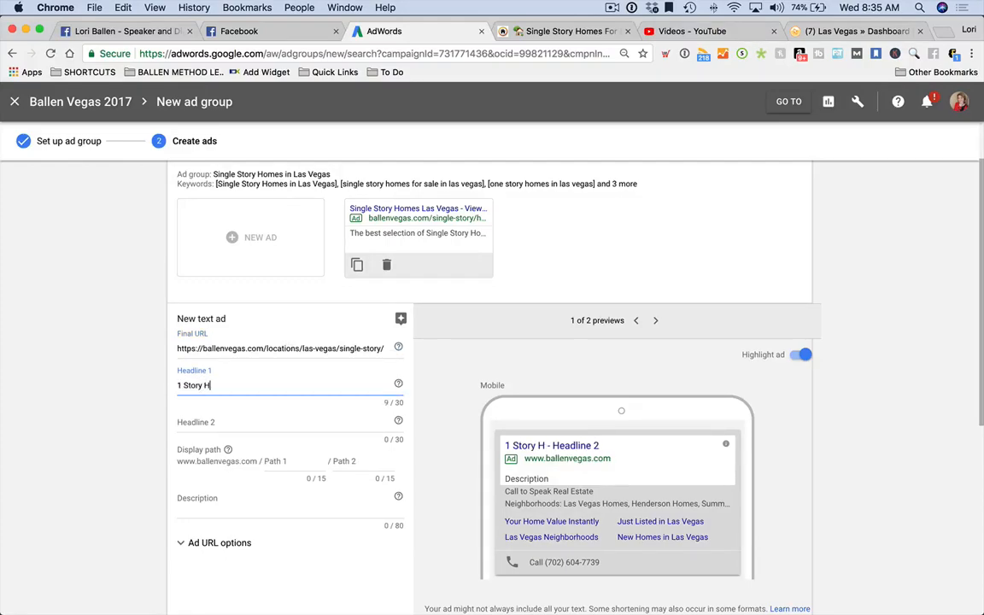
type("omes in Las Vegas")
key("Tab")
key("Tab")
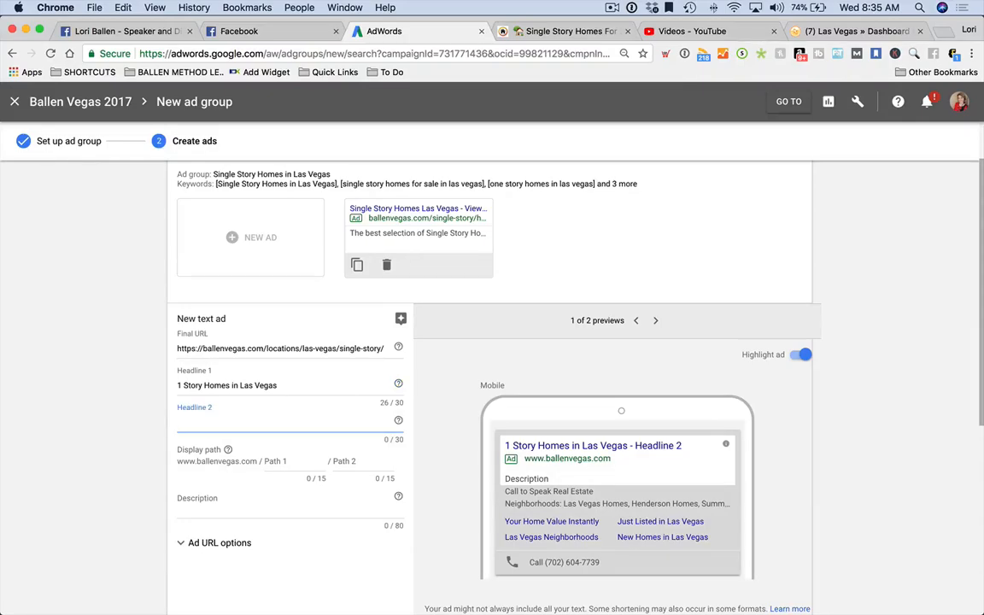
type("View by Price, Area, ")
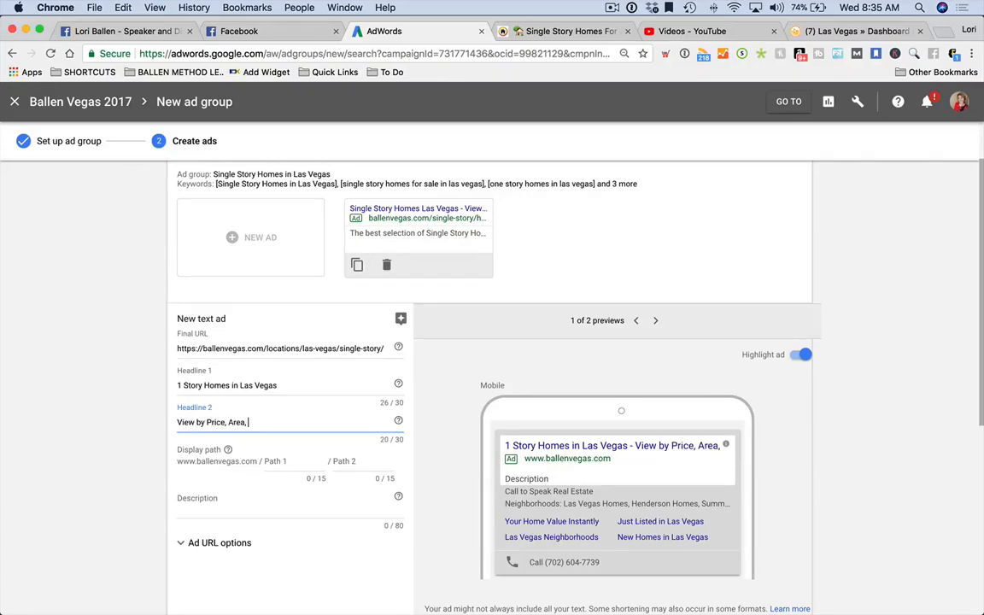
type("Size, Etc")
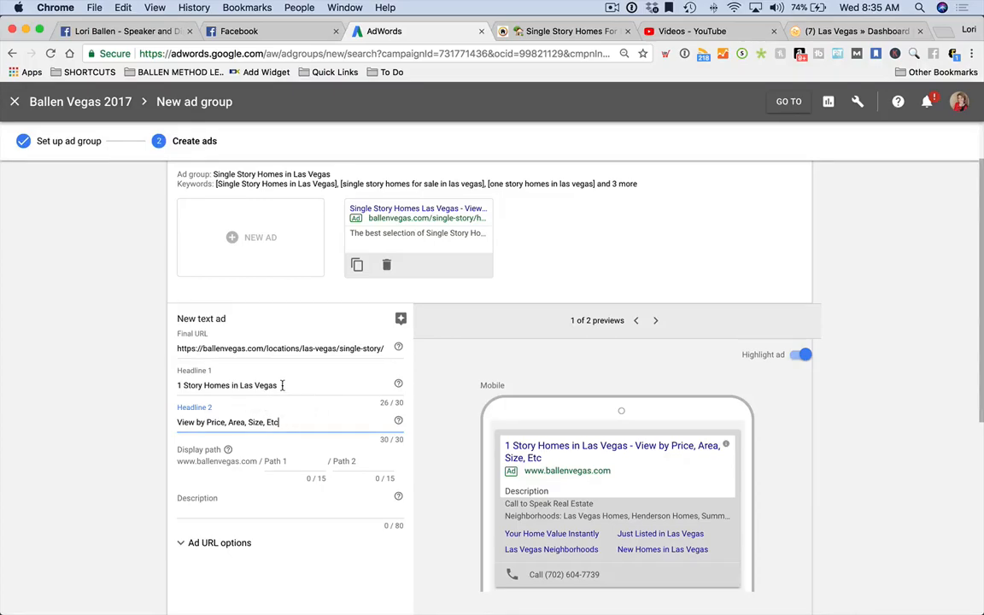
Enter "The best selection of Single Story Homes in Las Vegas by price and map." as the second ad's description.
scroll(243, 479, "down", 1)
left_click(218, 480)
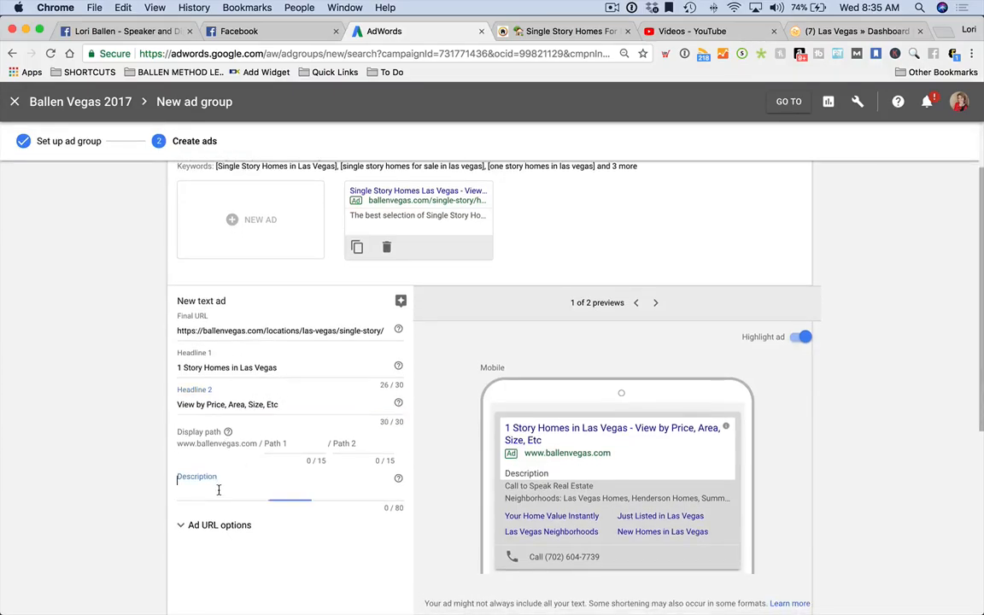
type("The best")
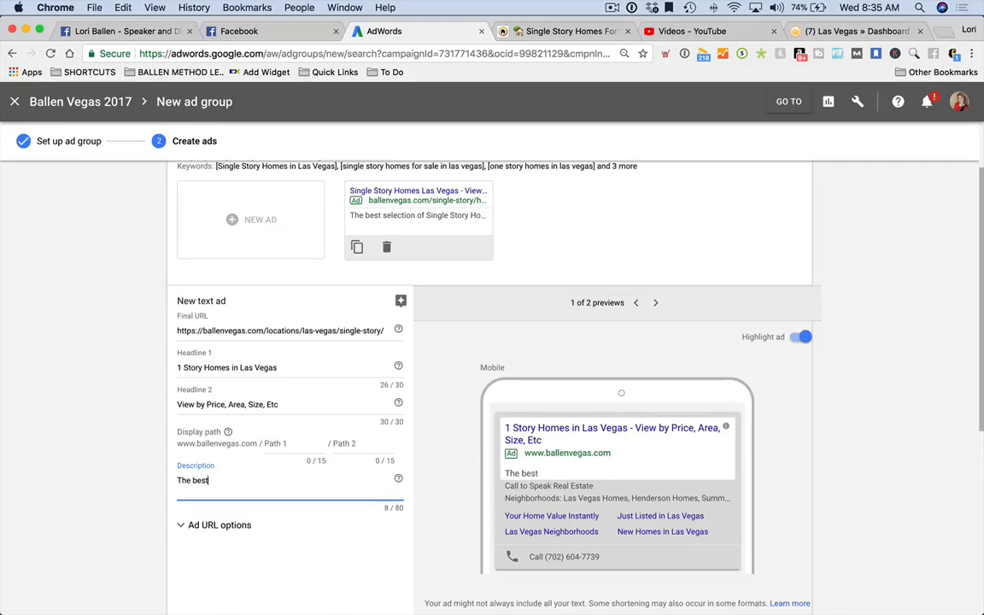
type(" selection of Single Sto")
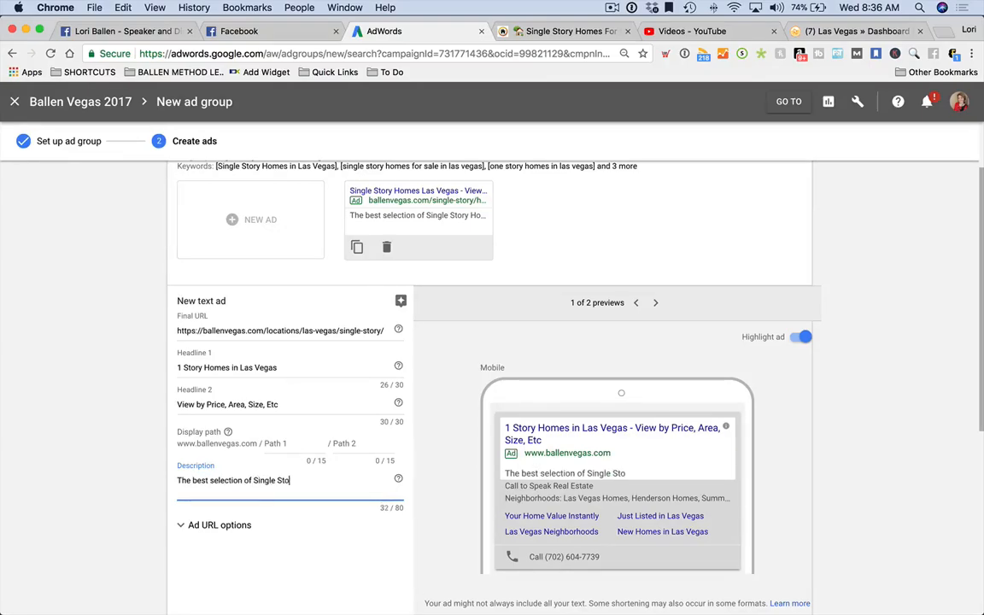
type("ry Homes in Las Vegas by")
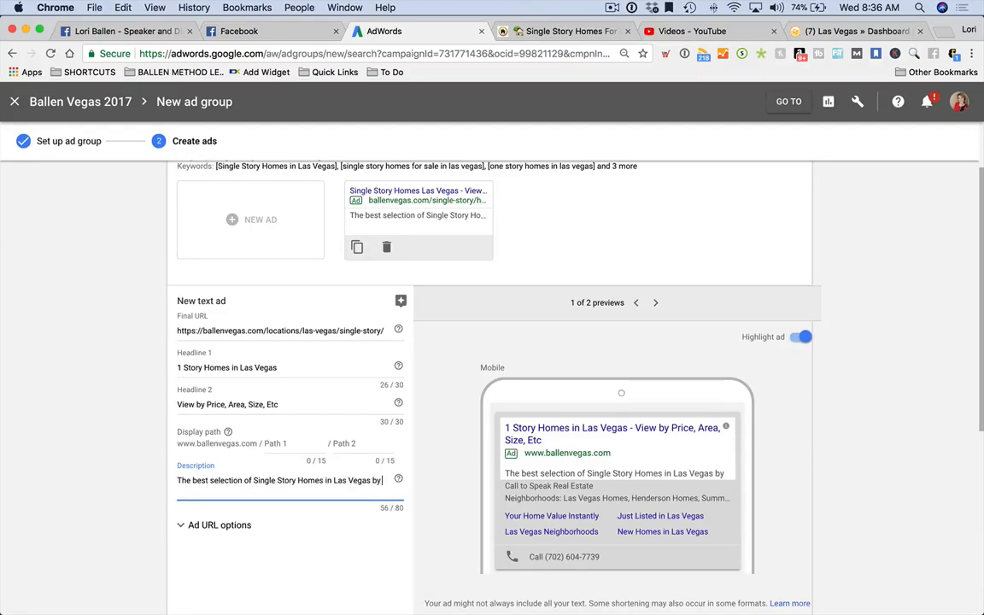
type(" price")
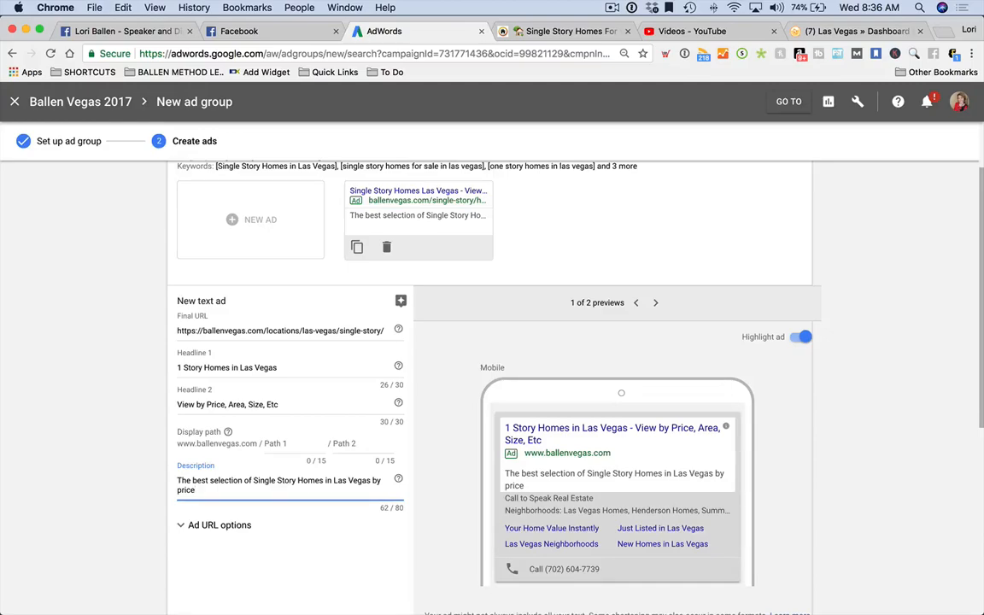
type(" and map.")
Review and finish the second text ad, and save the new ad group with both ads.
left_click(182, 368)
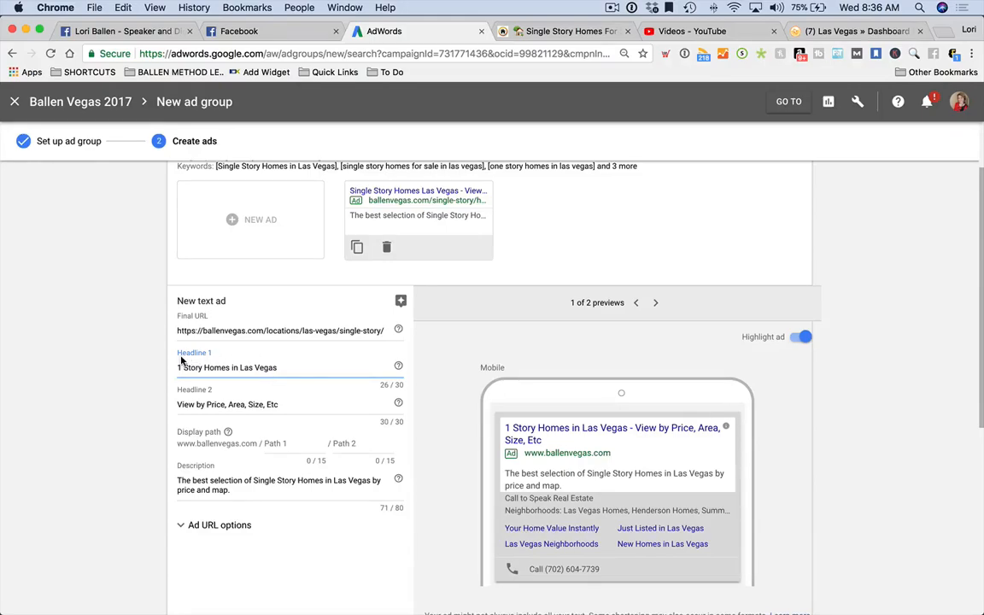
scroll(384, 389, "down", 3)
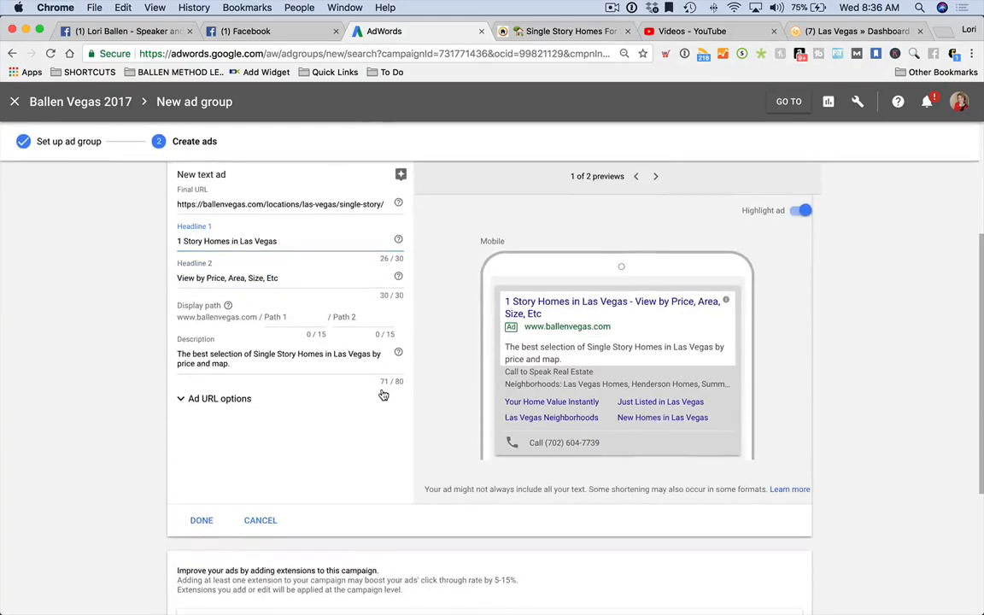
scroll(335, 437, "up", 2)
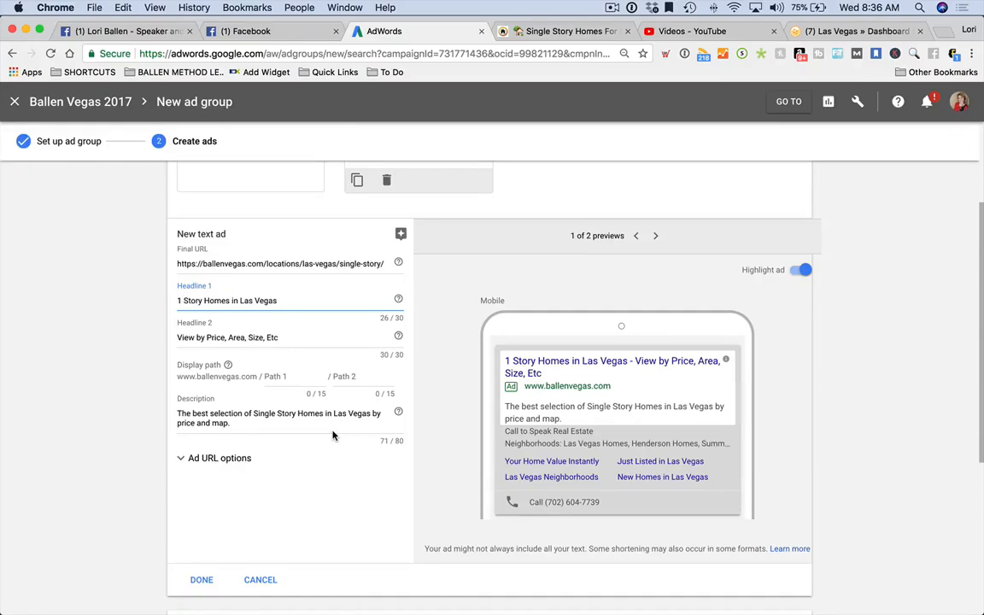
scroll(333, 435, "down", 3)
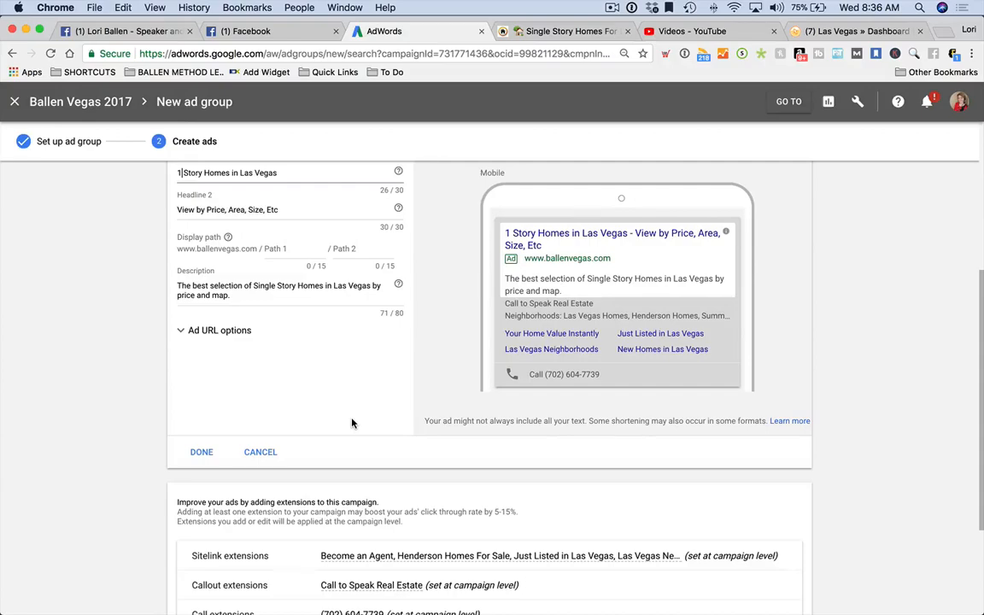
scroll(352, 423, "down", 1)
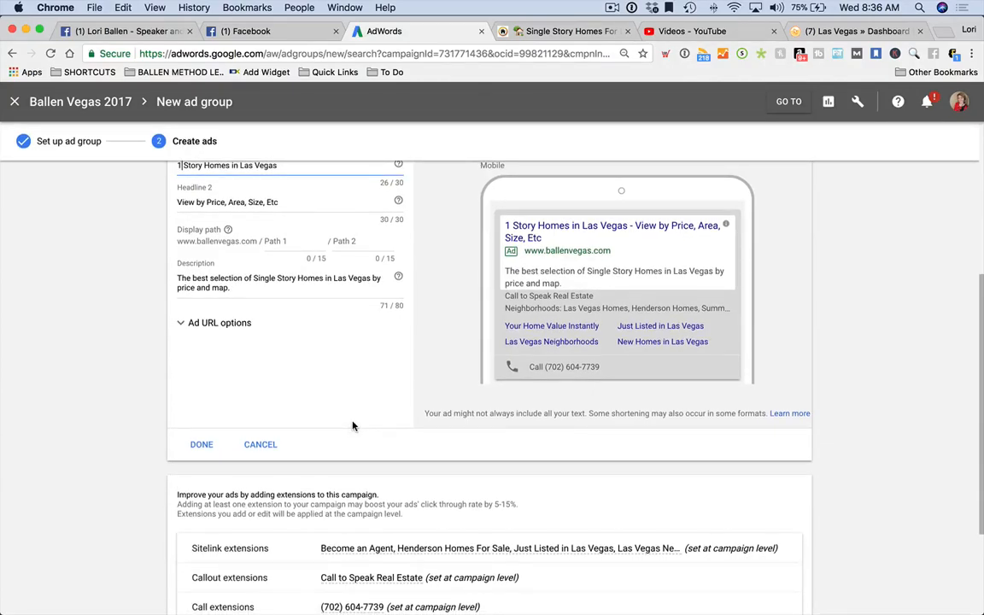
left_click(201, 442)
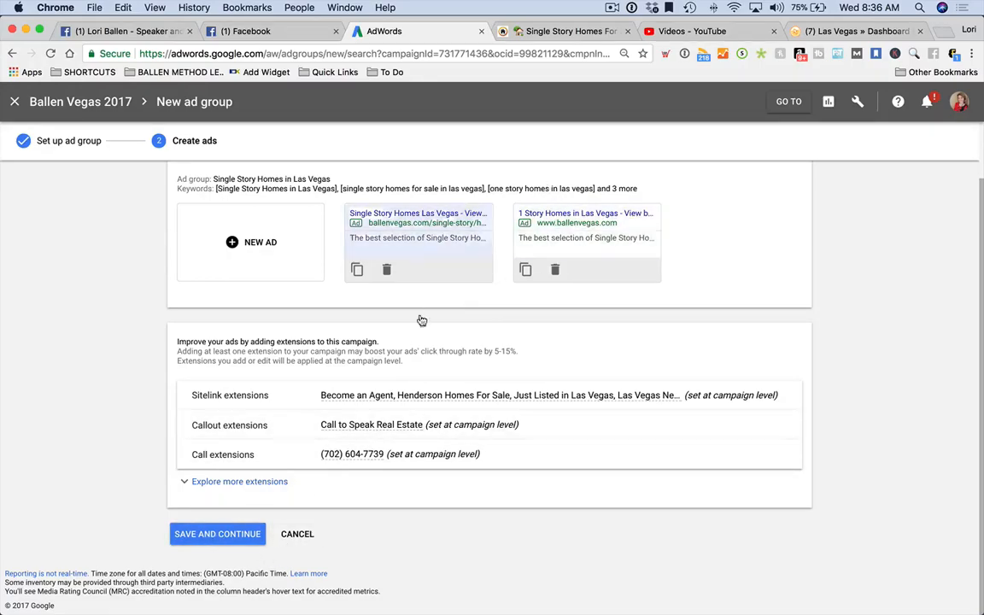
left_click(224, 543)
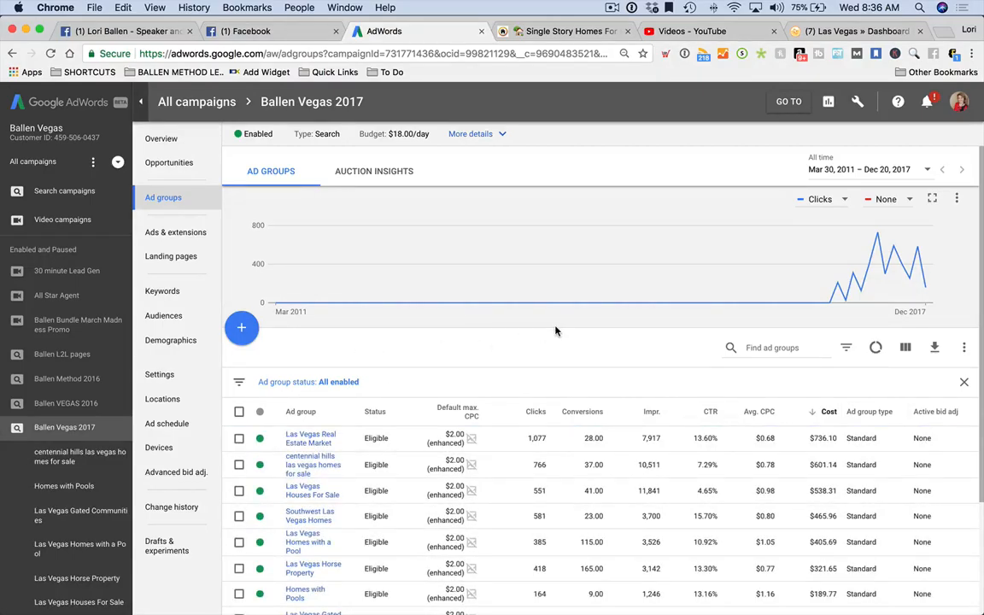
Look over the campaign's ad group list and open the search terms report for its keywords.
scroll(557, 333, "down", 3)
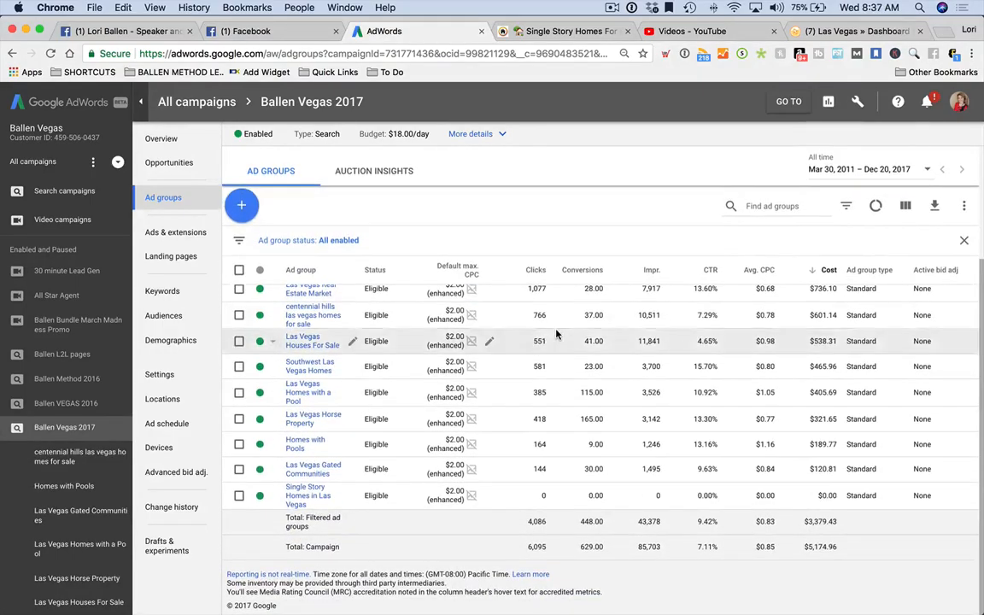
scroll(557, 333, "up", 3)
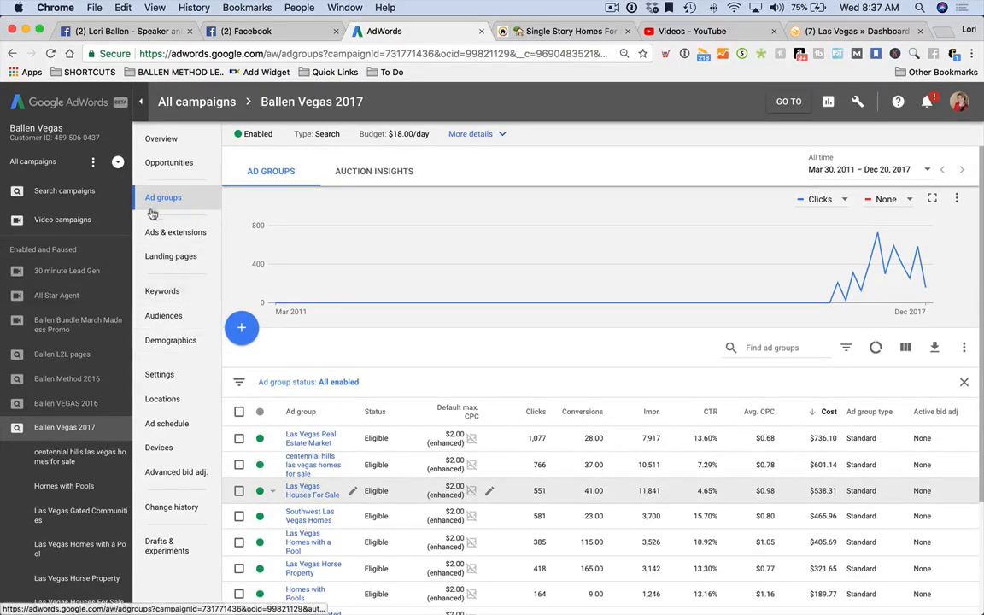
left_click(150, 293)
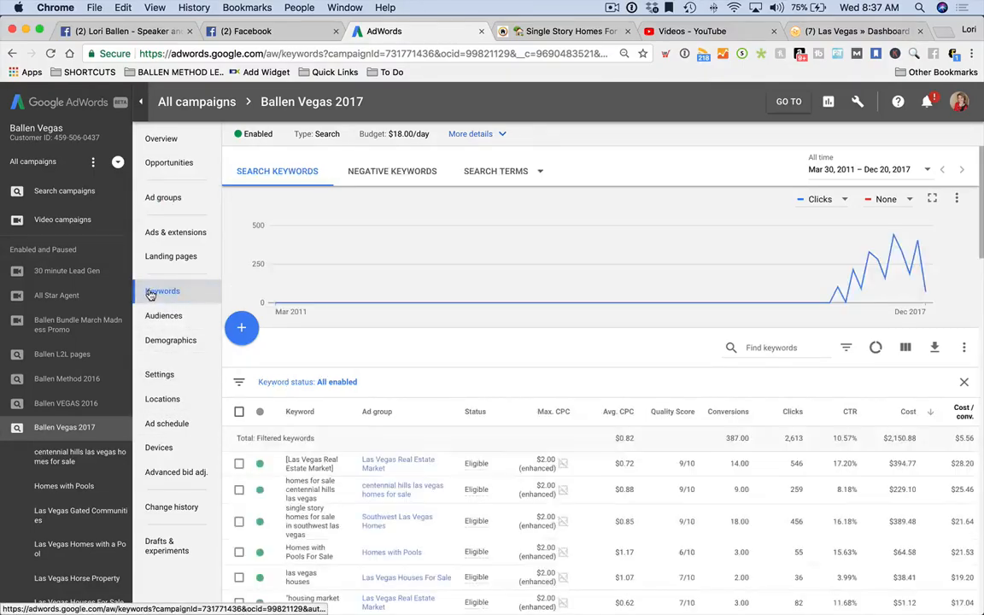
left_click(478, 171)
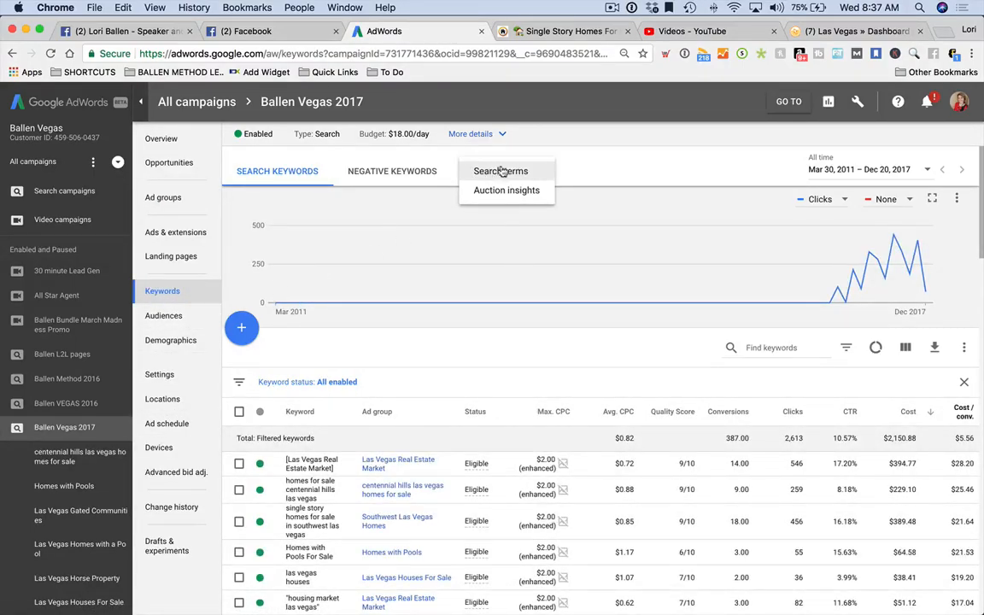
left_click(504, 172)
left_click(613, 7)
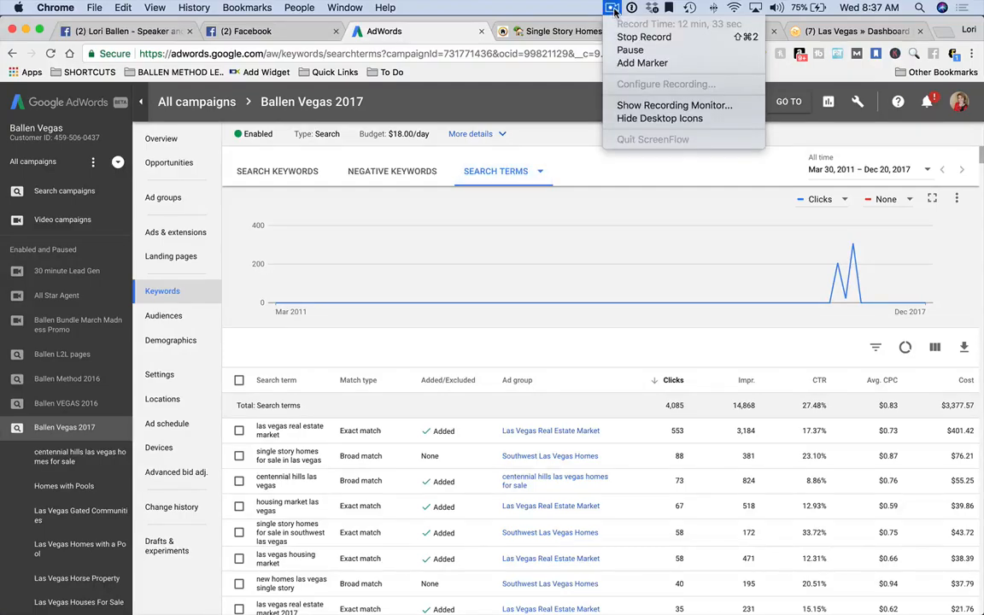